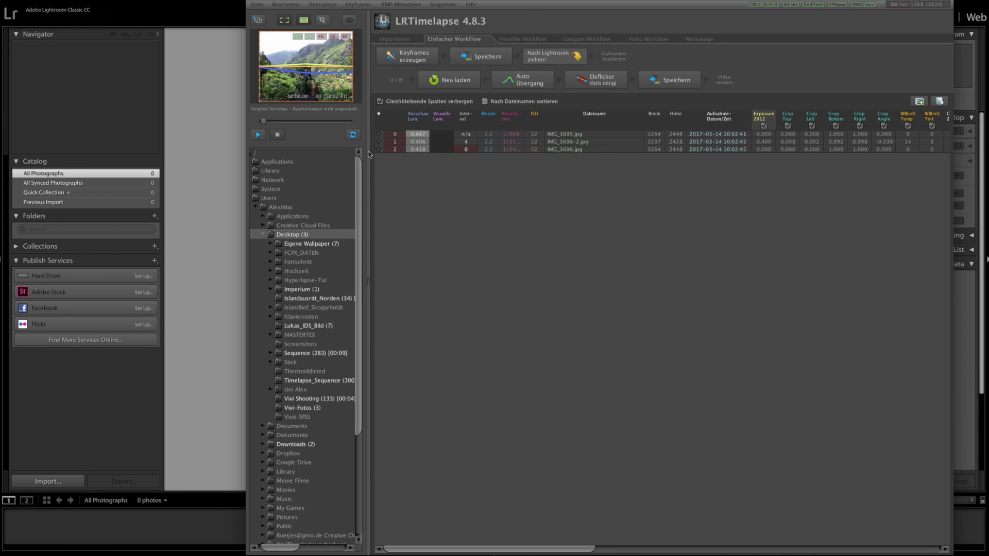
# - Load the Timelapse_Sequence folder in LRTimelapse, answering the unsaved XMP prompt, and play its preview
pyautogui.click(305, 384)
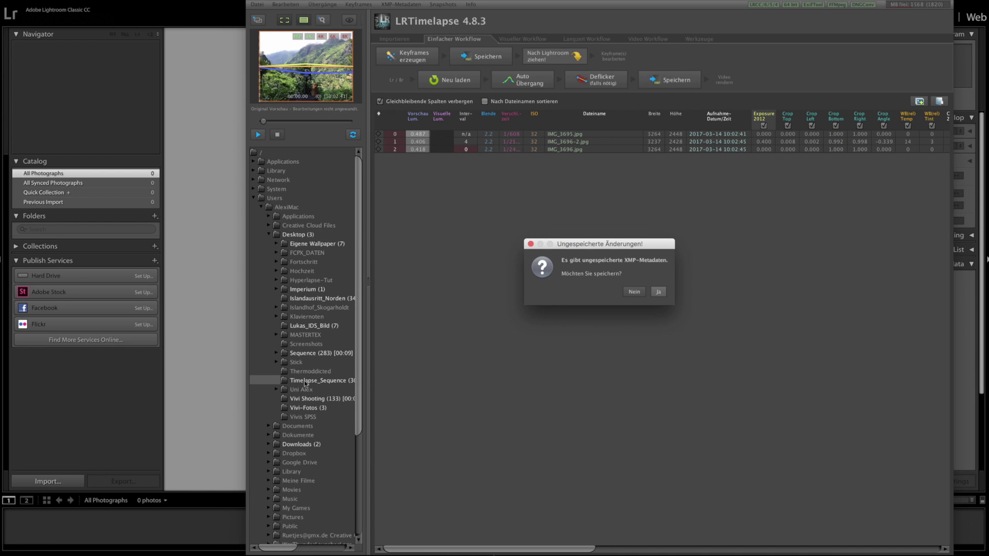
pyautogui.click(638, 293)
pyautogui.click(314, 384)
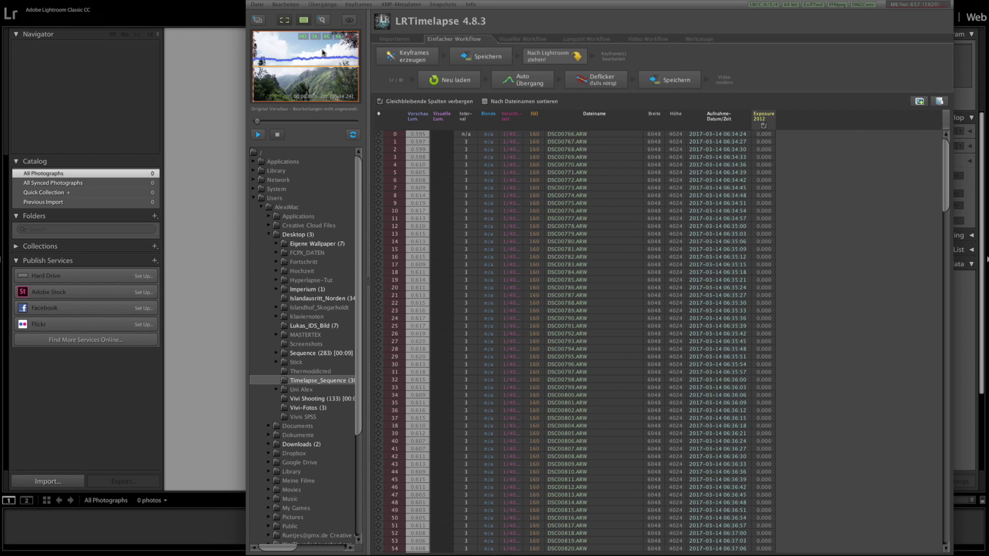
pyautogui.click(258, 134)
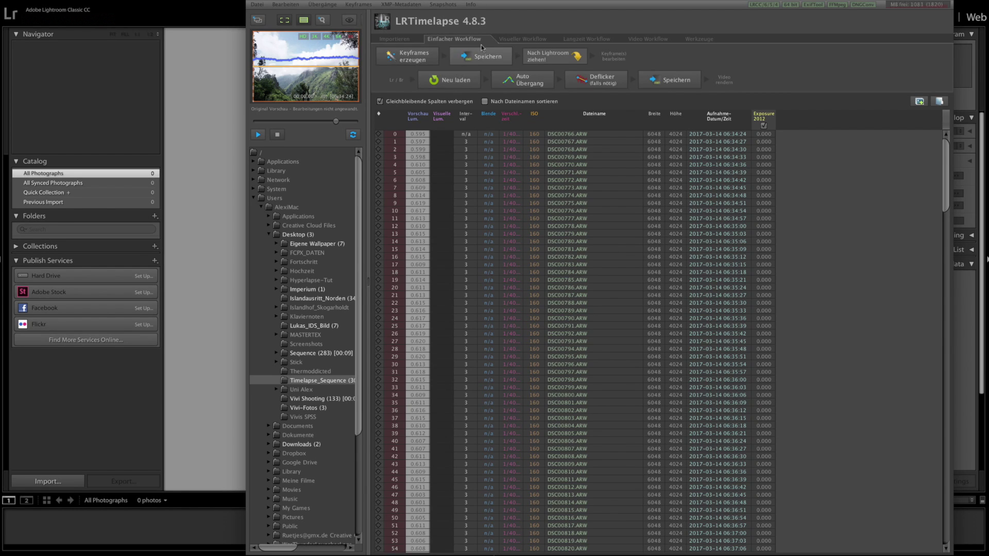
# - Create two keyframes, save the metadata, and drag the sequence into Lightroom's import
pyautogui.click(410, 55)
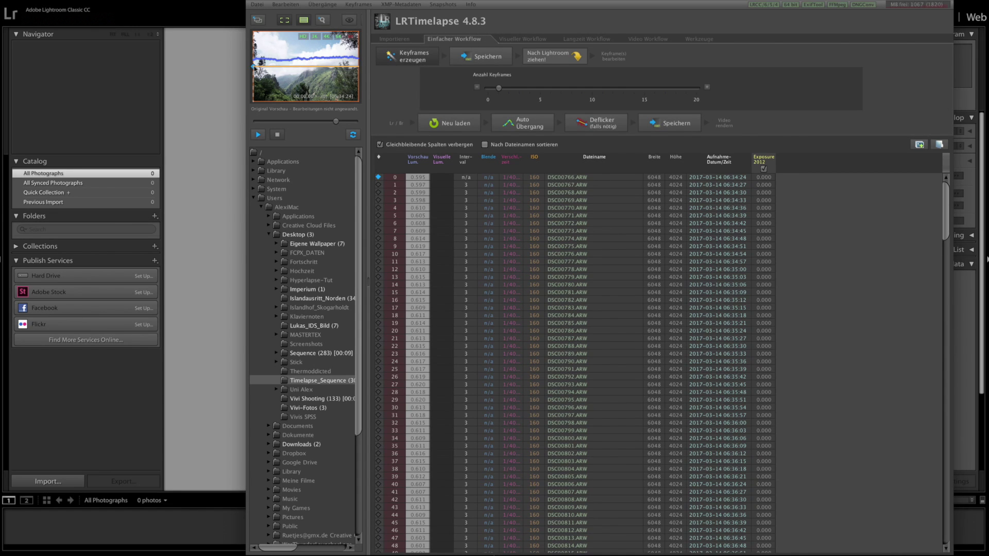
pyautogui.moveTo(499, 88)
pyautogui.mouseDown()
pyautogui.moveTo(528, 88)
pyautogui.moveTo(509, 90)
pyautogui.mouseUp()
pyautogui.click(494, 62)
pyautogui.moveTo(554, 58); pyautogui.dragTo(226, 150)
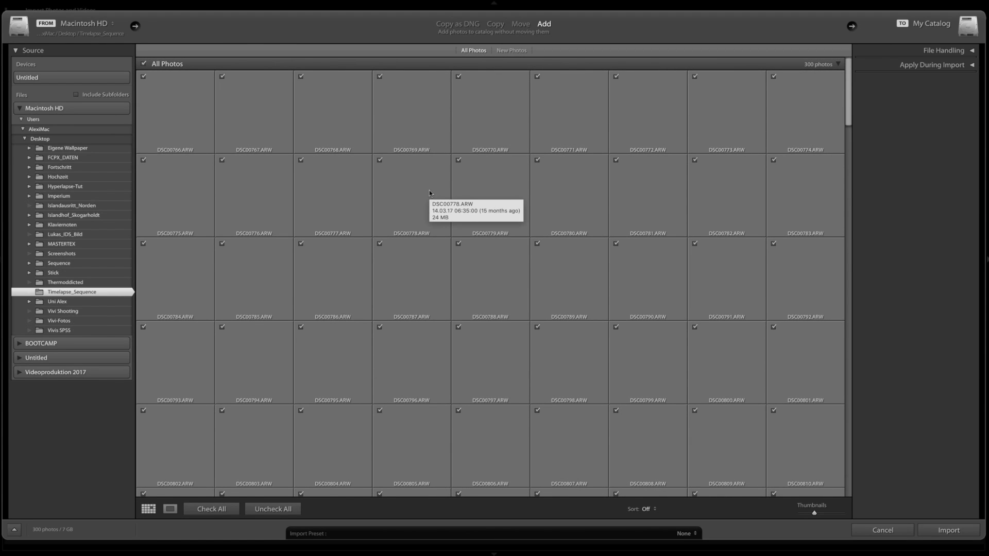
# - Import all 300 Timelapse_Sequence ARW photos with Add, keeping DSC00778.ARW included
pyautogui.click(398, 194)
pyautogui.press('u')
pyautogui.press('p')
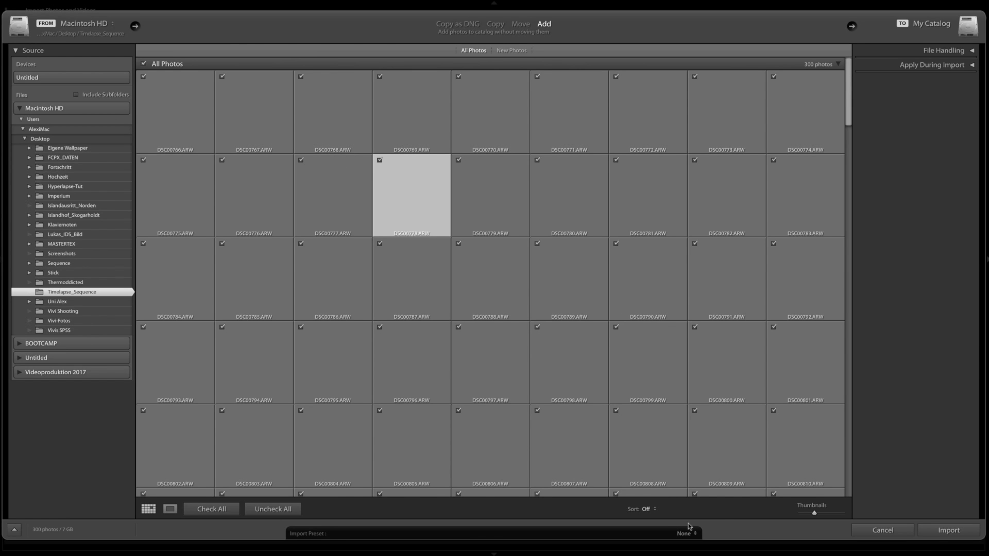
pyautogui.click(932, 533)
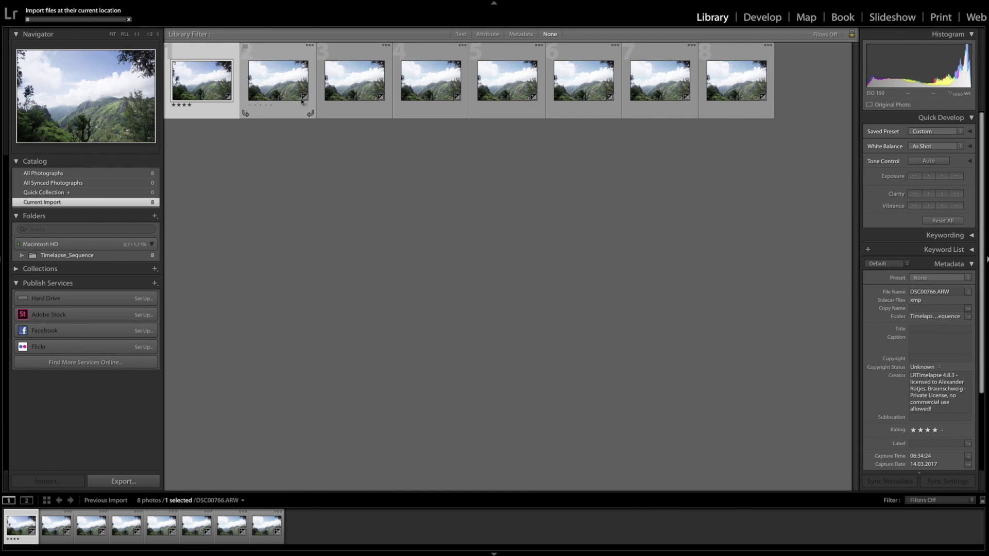
# - Inspect a frame in Loupe, return to Grid, and select the first keyframe DSC00766.ARW
pyautogui.doubleClick(296, 91)
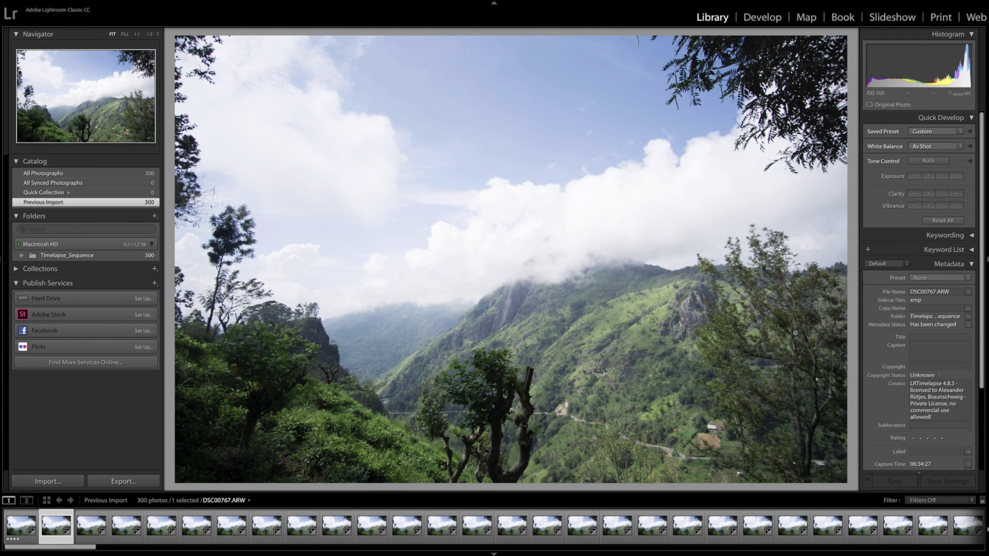
pyautogui.press('g')
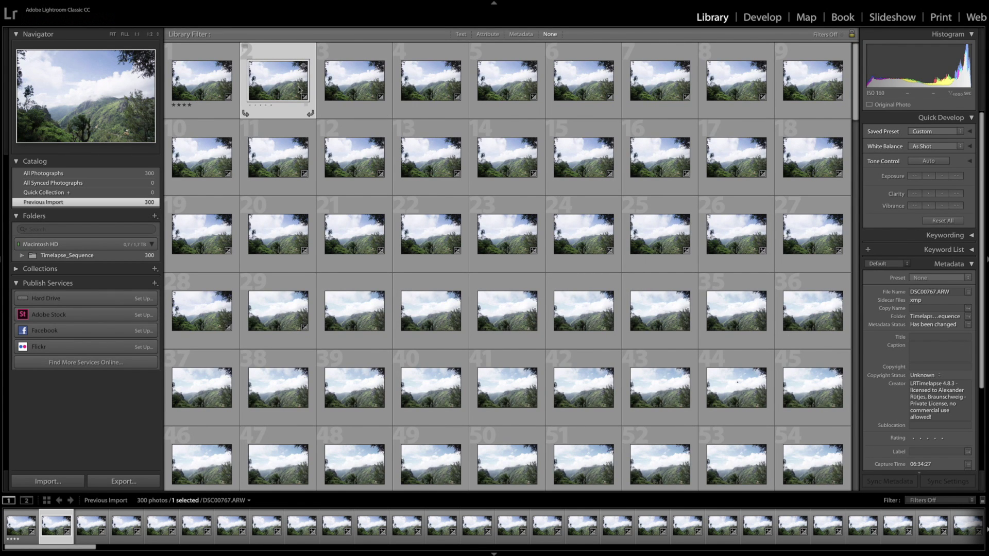
pyautogui.click(200, 84)
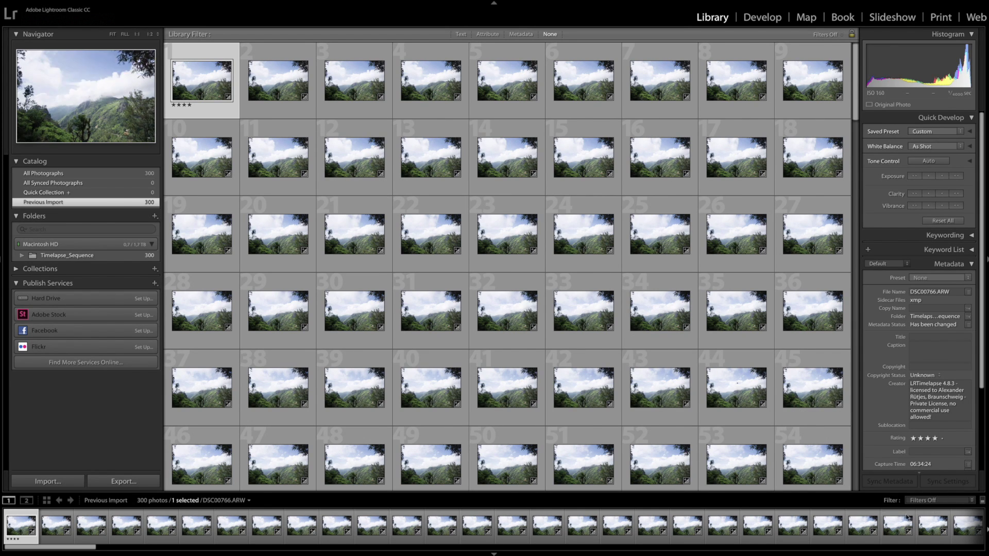
# - Filter the filmstrip to '01 LRT4 Keyframes' and open DSC00766.ARW in Develop
pyautogui.click(928, 497)
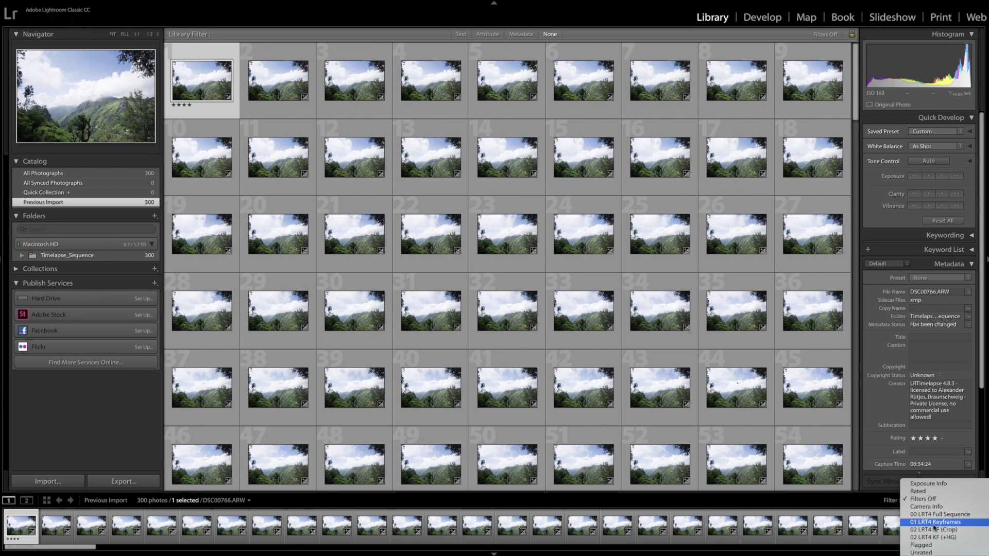
pyautogui.click(934, 523)
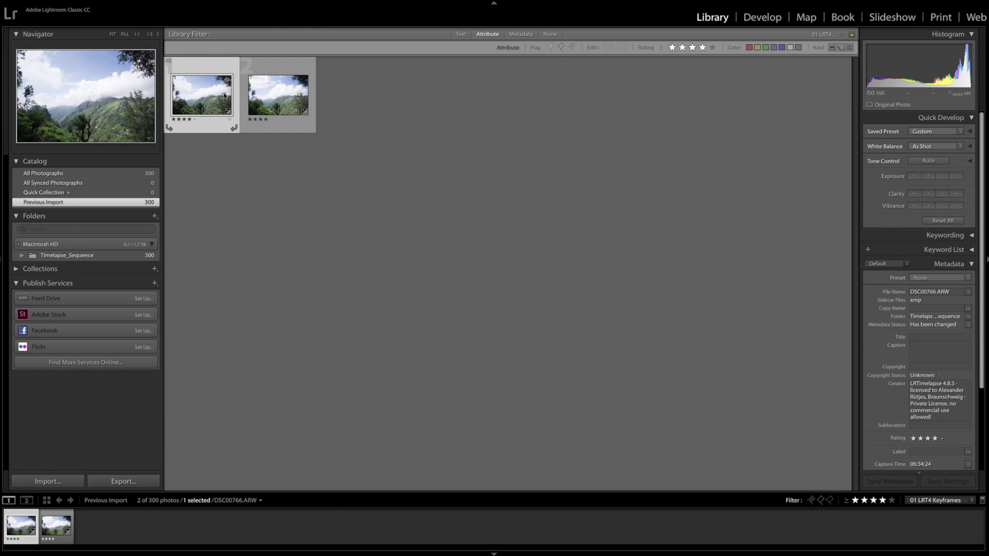
pyautogui.click(765, 19)
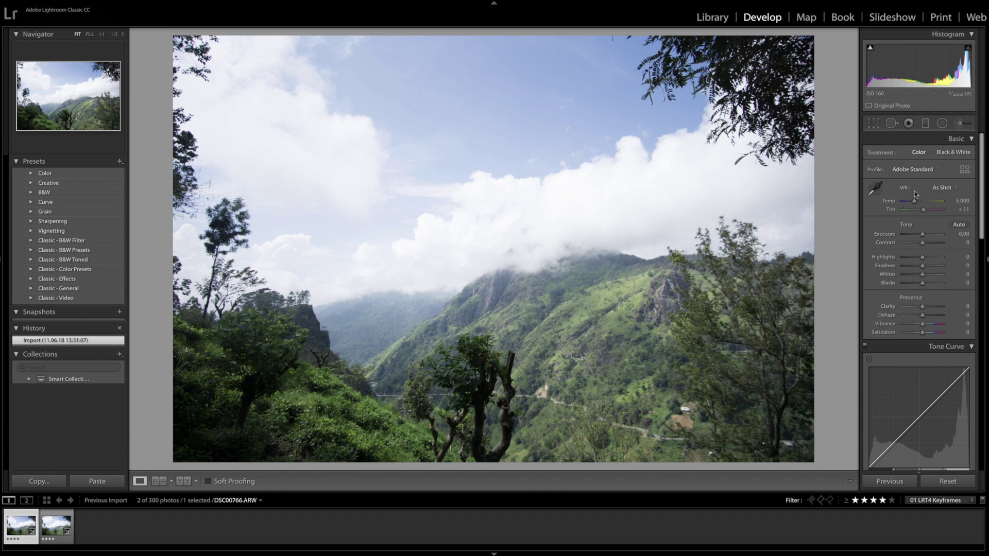
# - Set DSC00766.ARW's white balance to Temp 5,000 and Tint 0
pyautogui.scroll(-2, 915, 199)
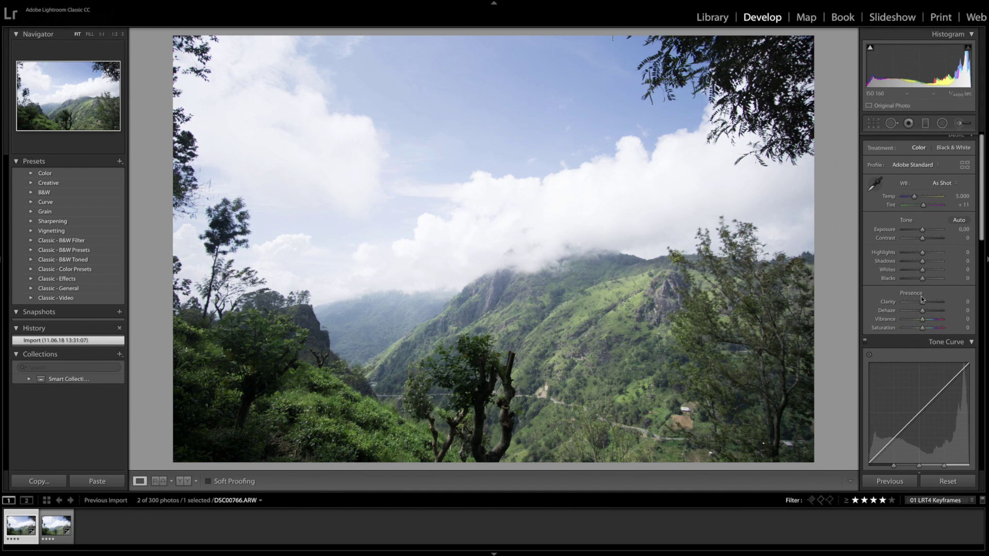
pyautogui.scroll(-6, 922, 299)
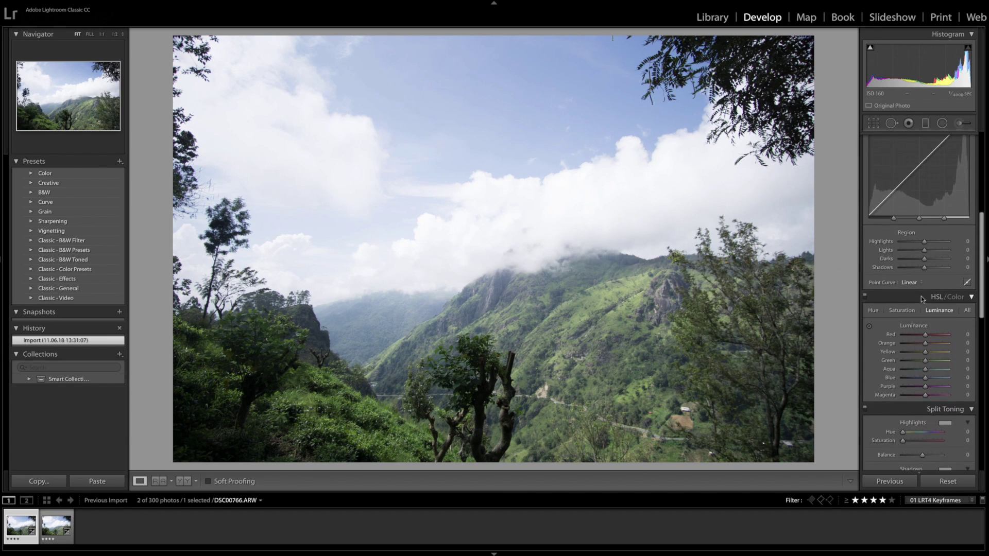
pyautogui.scroll(6, 922, 299)
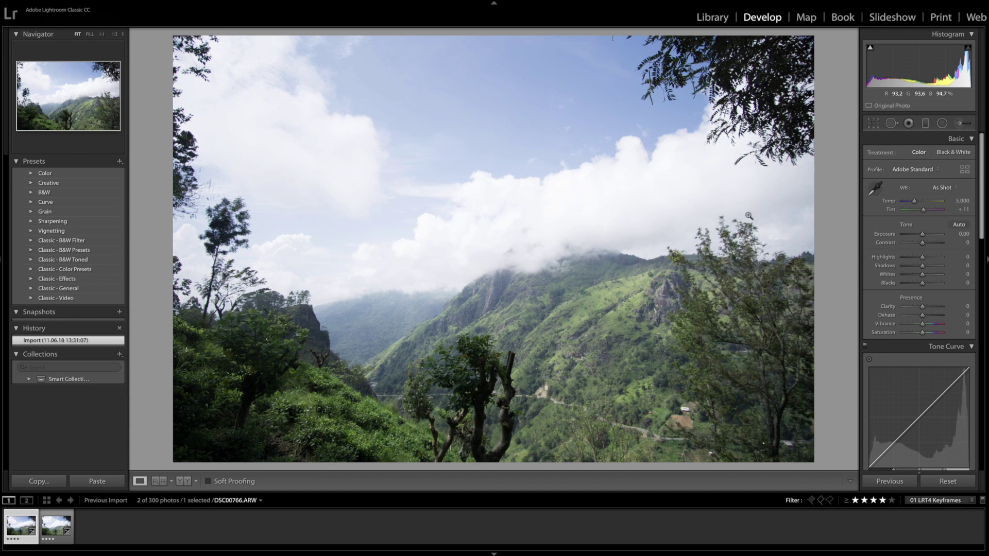
pyautogui.scroll(-1, 948, 229)
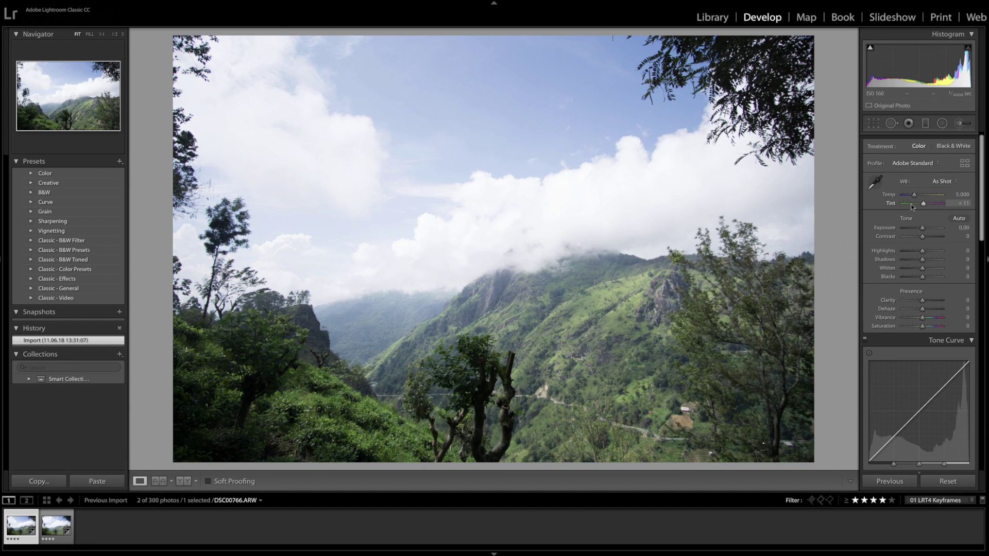
pyautogui.moveTo(924, 206)
pyautogui.mouseDown()
pyautogui.moveTo(914, 208)
pyautogui.moveTo(923, 207)
pyautogui.mouseUp()
pyautogui.moveTo(915, 195); pyautogui.dragTo(914, 196)
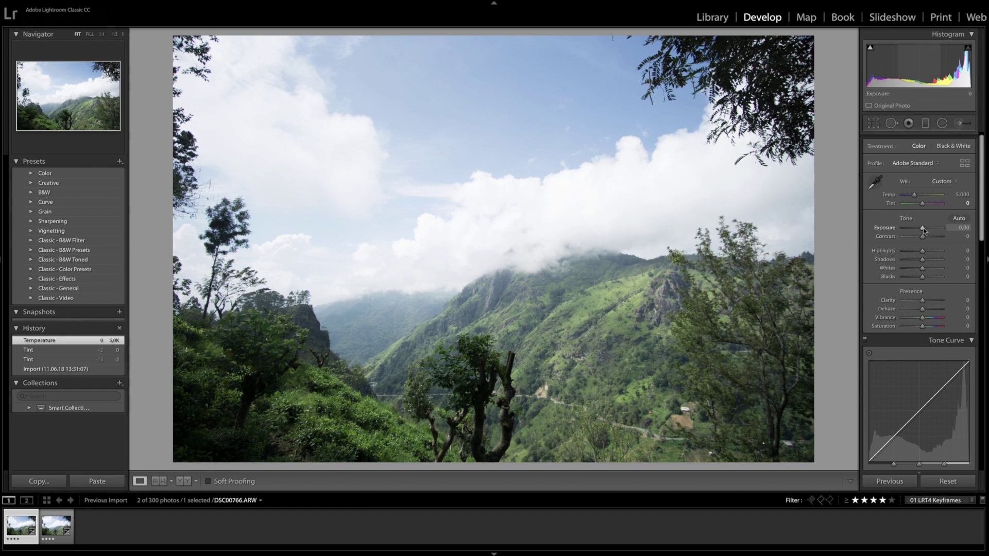
# - Grade DSC00766.ARW's tones: Exposure -0.20, Contrast +45, Highlights -55, Shadows +41, Whites -70, Blacks +48
pyautogui.moveTo(924, 232); pyautogui.dragTo(903, 254)
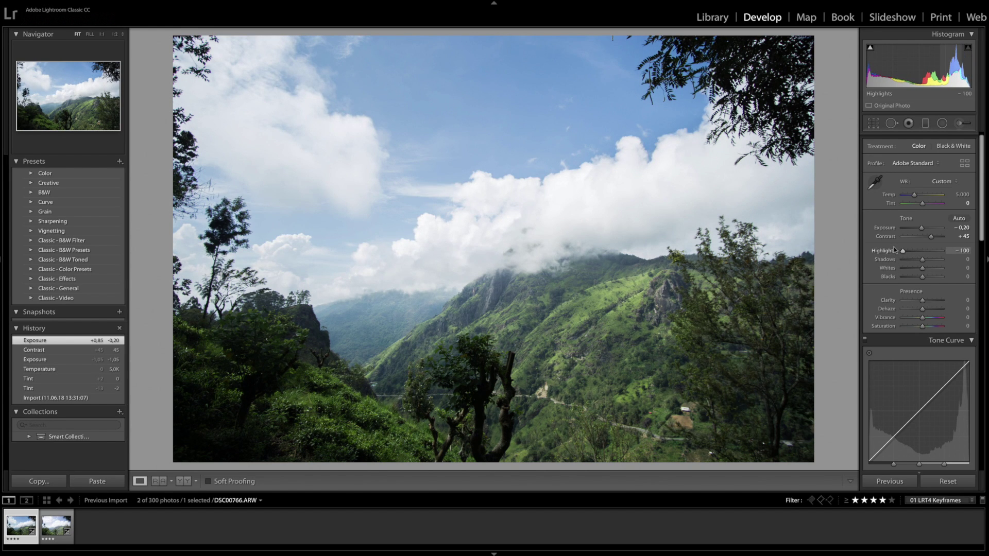
pyautogui.doubleClick(895, 249)
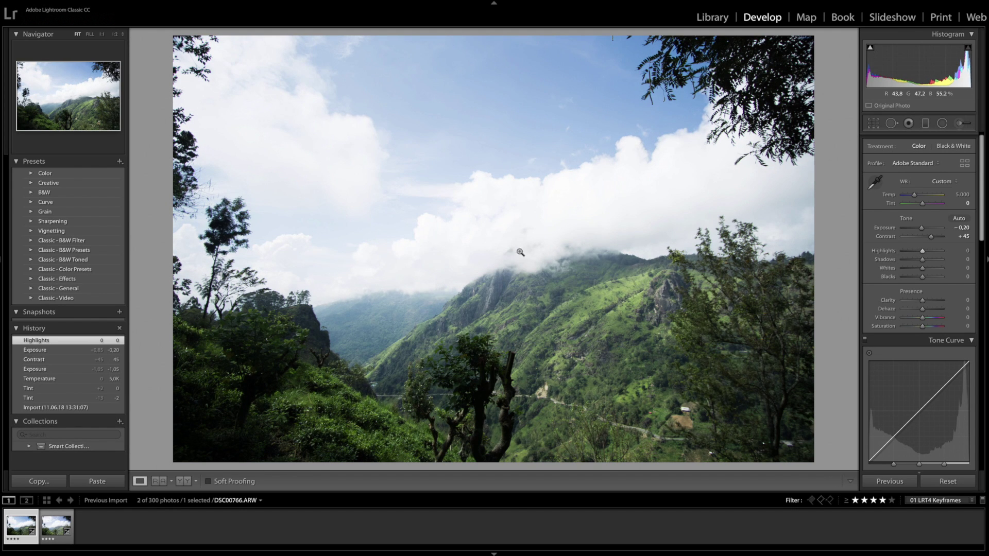
pyautogui.moveTo(924, 251); pyautogui.dragTo(892, 254)
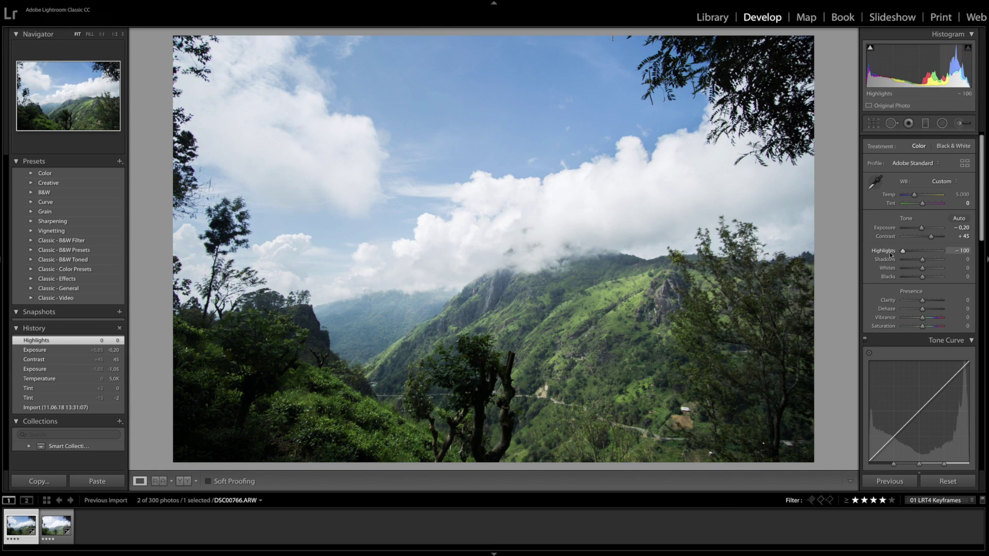
pyautogui.moveTo(899, 255); pyautogui.dragTo(907, 252)
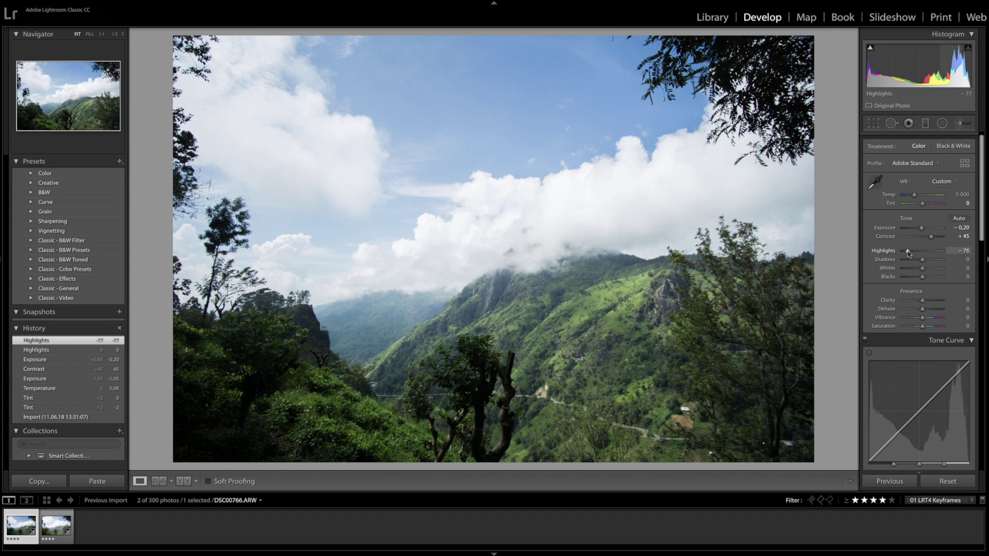
pyautogui.moveTo(909, 253); pyautogui.dragTo(938, 264)
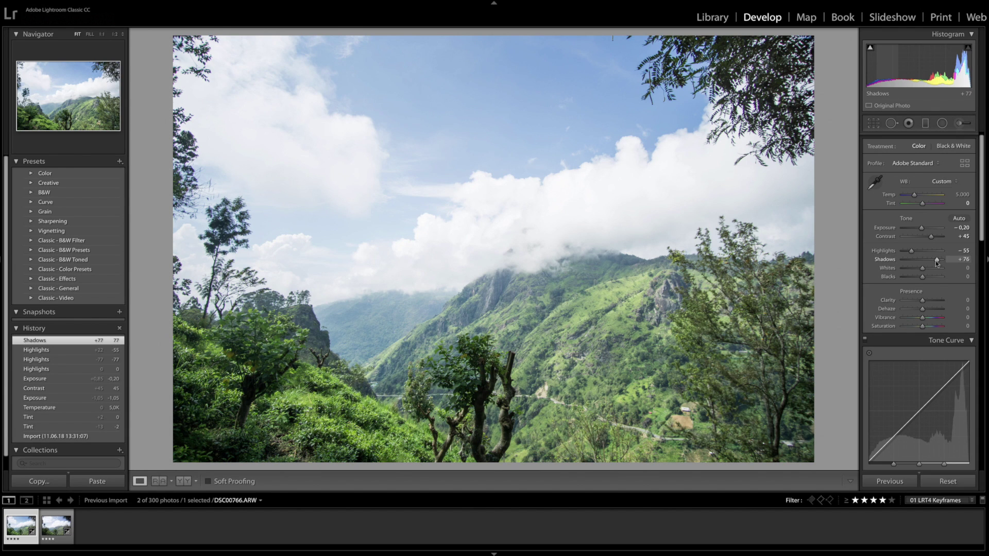
pyautogui.moveTo(936, 261); pyautogui.dragTo(909, 270)
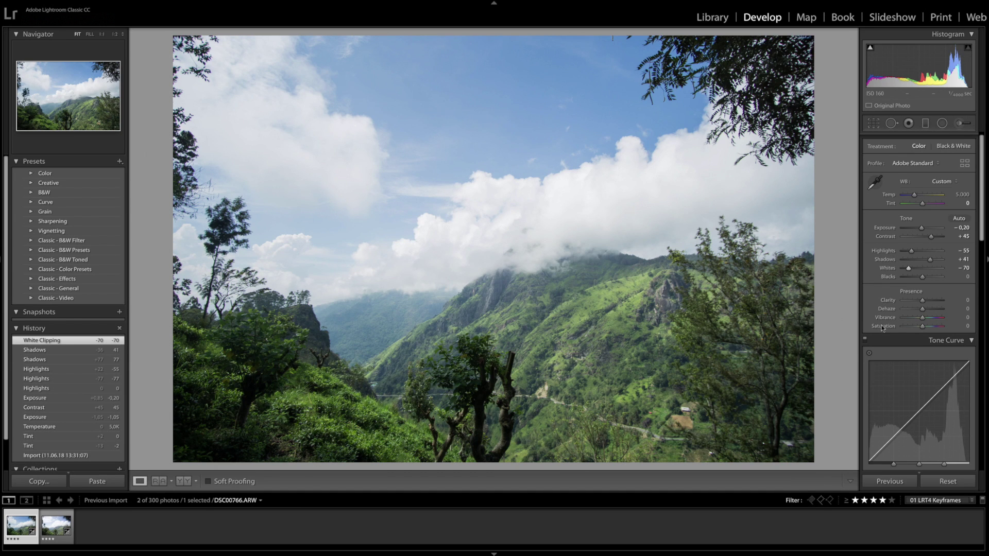
pyautogui.moveTo(923, 280); pyautogui.dragTo(935, 279)
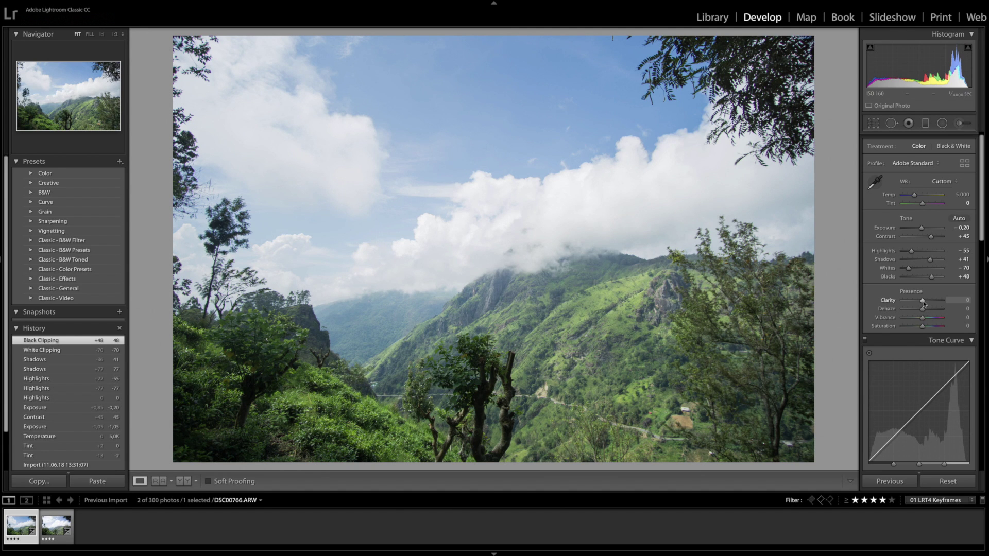
# - Set Clarity to +41 and Dehaze to +24
pyautogui.moveTo(922, 300); pyautogui.dragTo(947, 304)
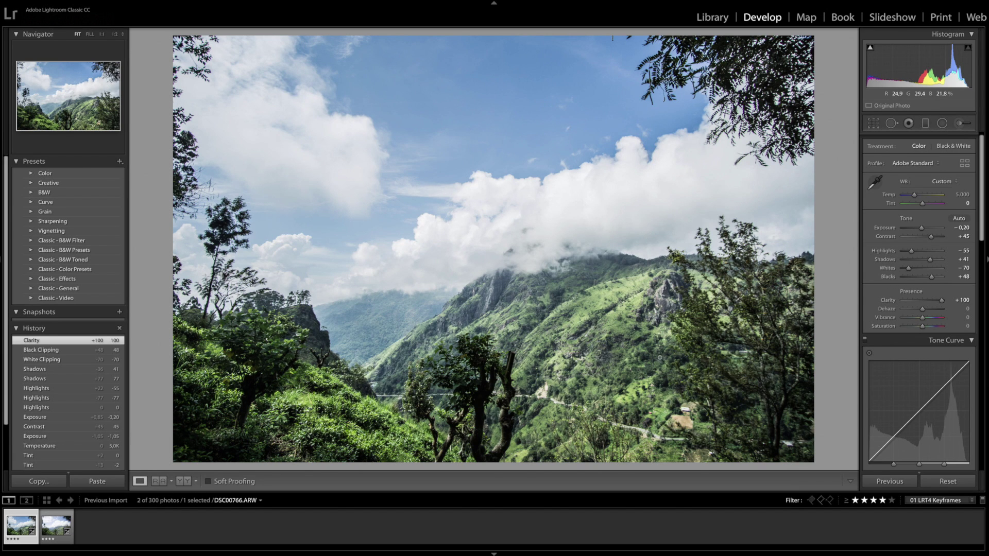
pyautogui.moveTo(941, 300); pyautogui.dragTo(934, 300)
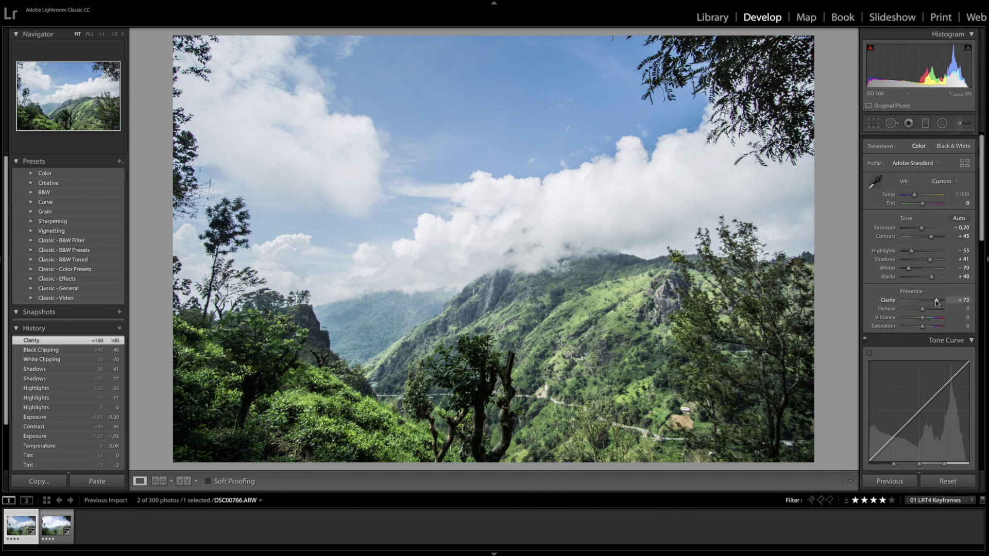
pyautogui.moveTo(929, 301); pyautogui.dragTo(949, 319)
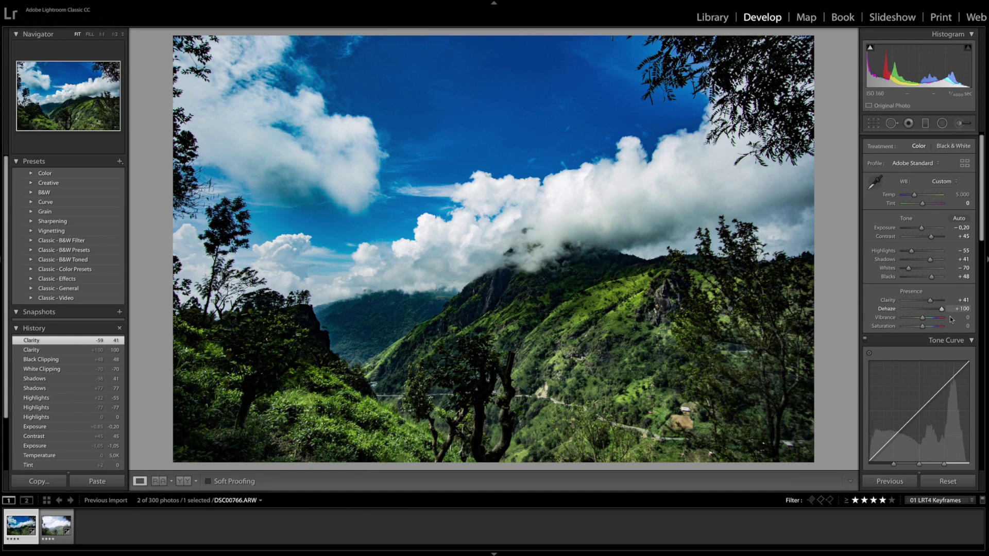
pyautogui.moveTo(942, 313); pyautogui.dragTo(927, 309)
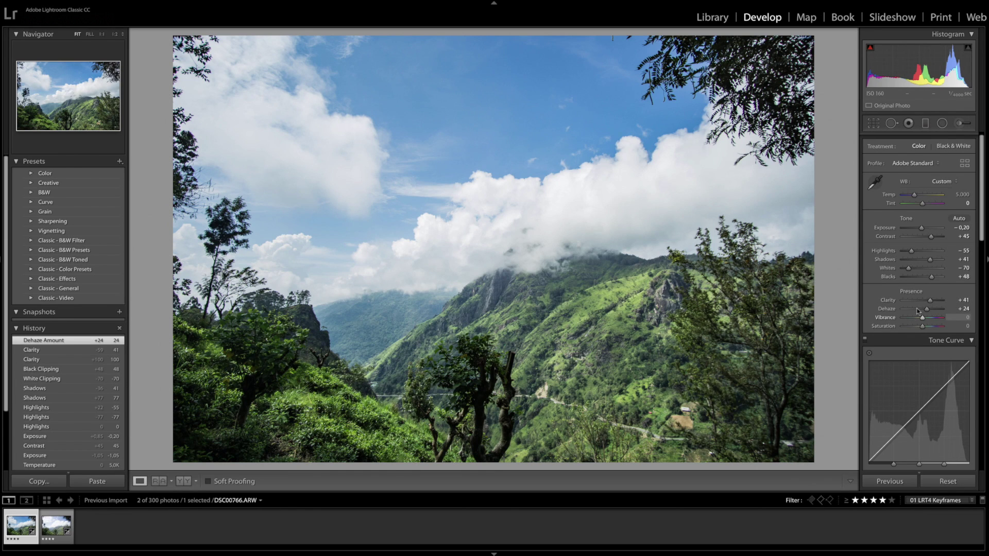
# - Add Vibrance +16 and Saturation +21
pyautogui.scroll(-1, 917, 278)
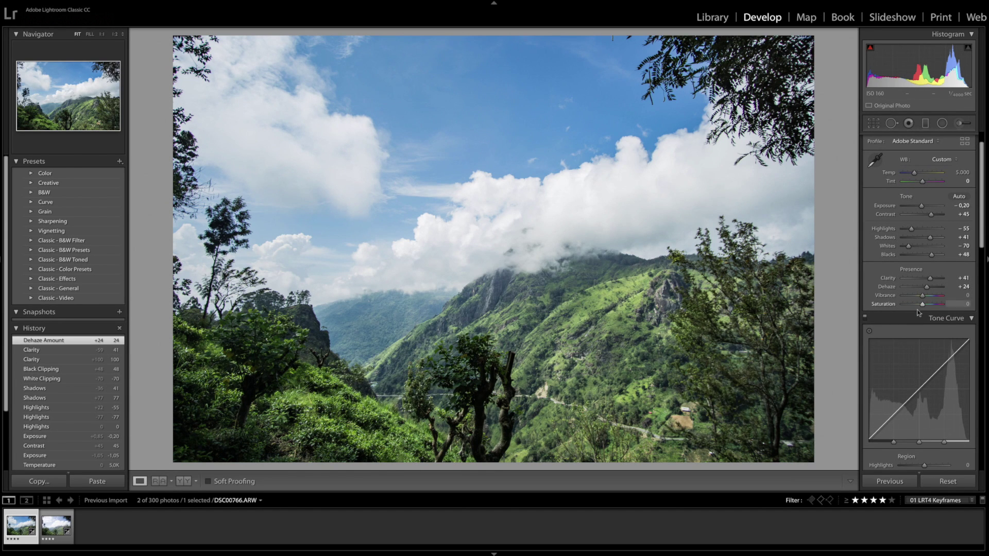
pyautogui.moveTo(923, 297); pyautogui.dragTo(926, 298)
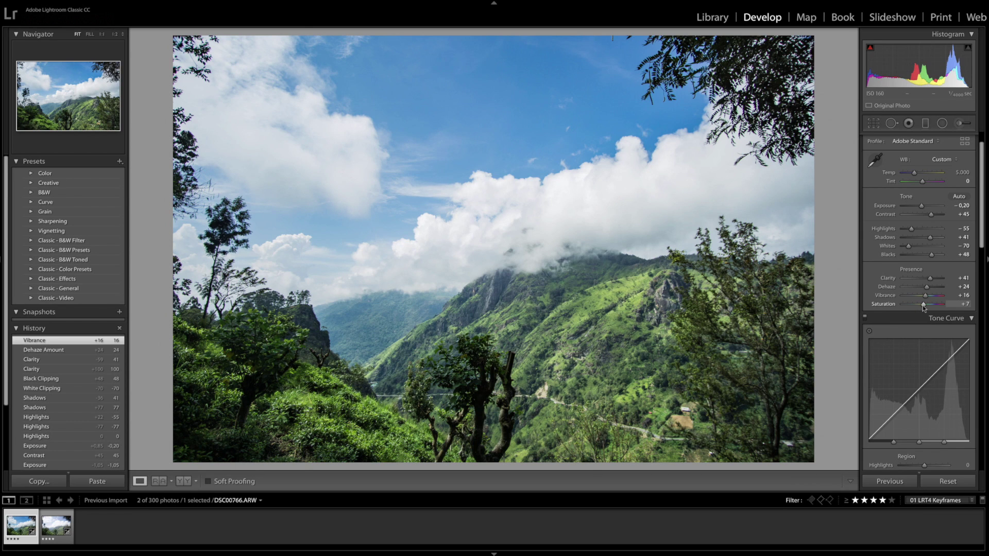
pyautogui.moveTo(922, 307); pyautogui.dragTo(946, 310)
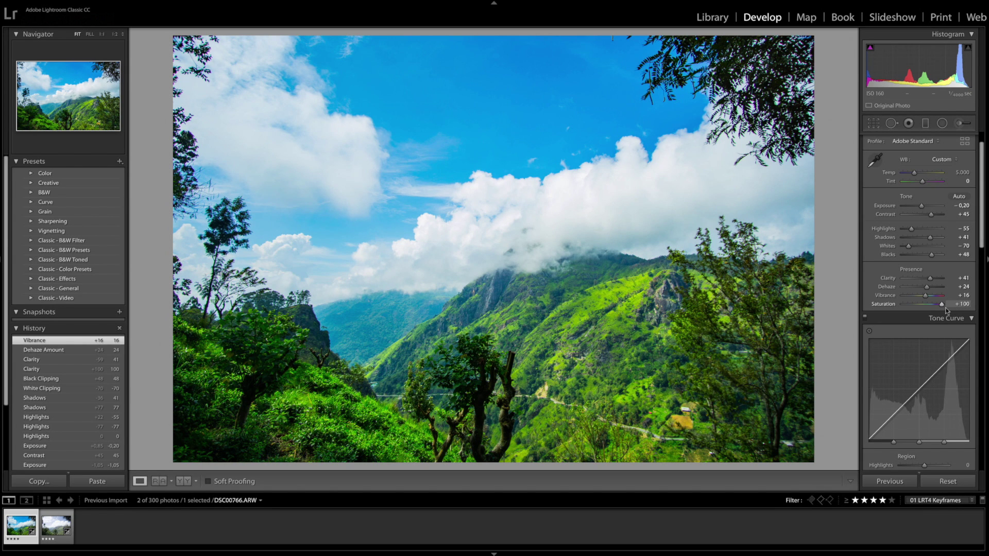
pyautogui.moveTo(946, 311); pyautogui.dragTo(926, 307)
# - Lift the tone curve regions to Highlights +13, Lights +2, Darks +24 and Shadows +23
pyautogui.scroll(-5, 911, 257)
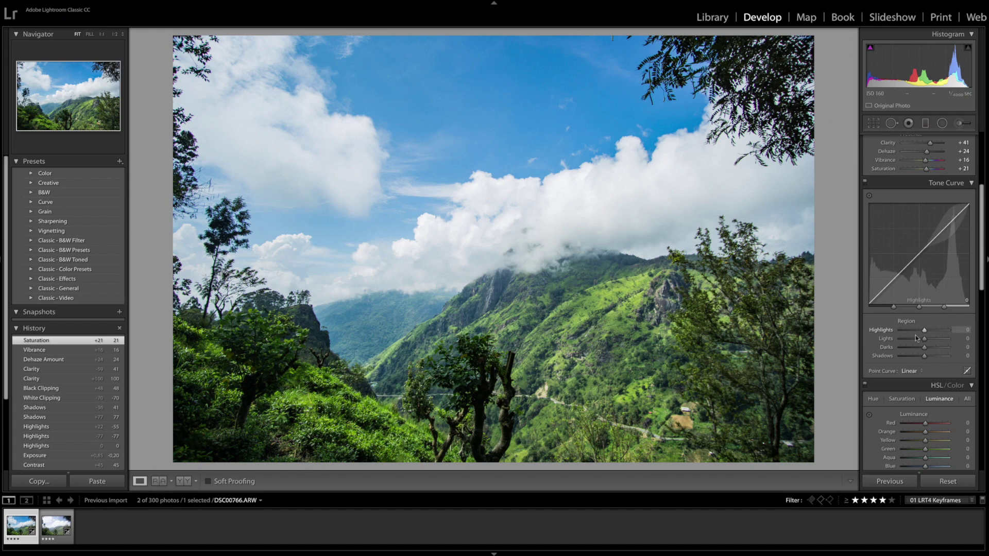
pyautogui.scroll(-2, 925, 315)
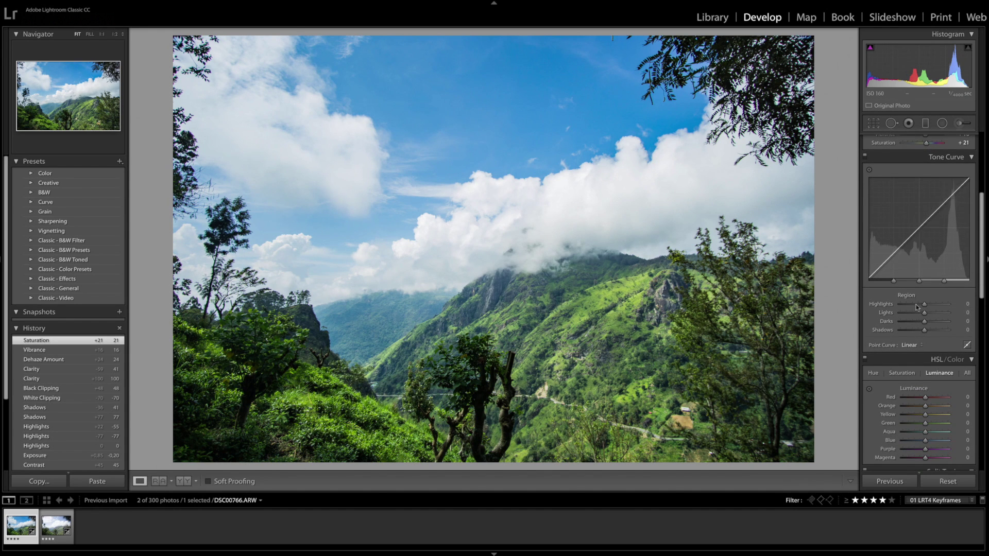
pyautogui.moveTo(936, 211); pyautogui.dragTo(915, 267)
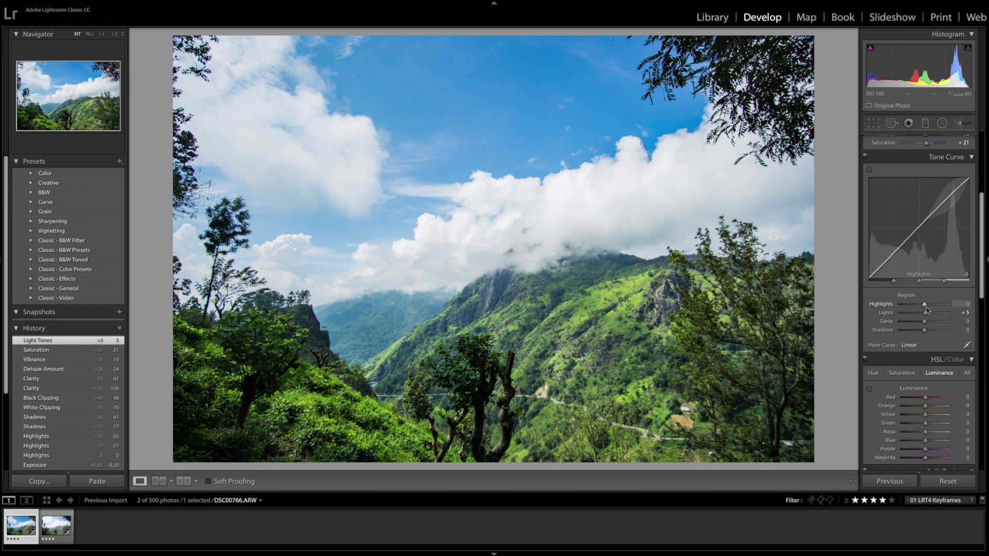
pyautogui.moveTo(927, 307); pyautogui.dragTo(928, 328)
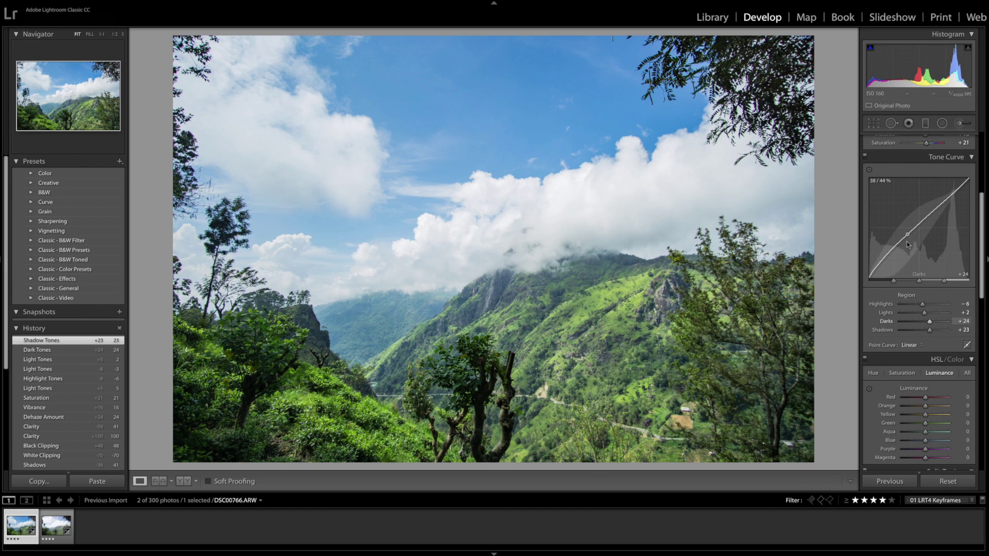
pyautogui.scroll(5, 906, 242)
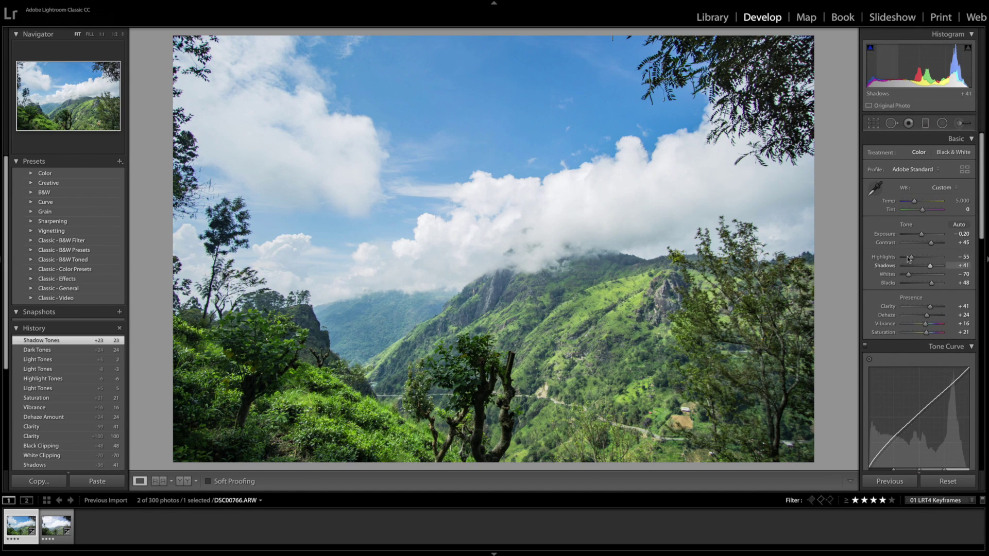
pyautogui.scroll(-2, 904, 271)
pyautogui.scroll(-2, 905, 271)
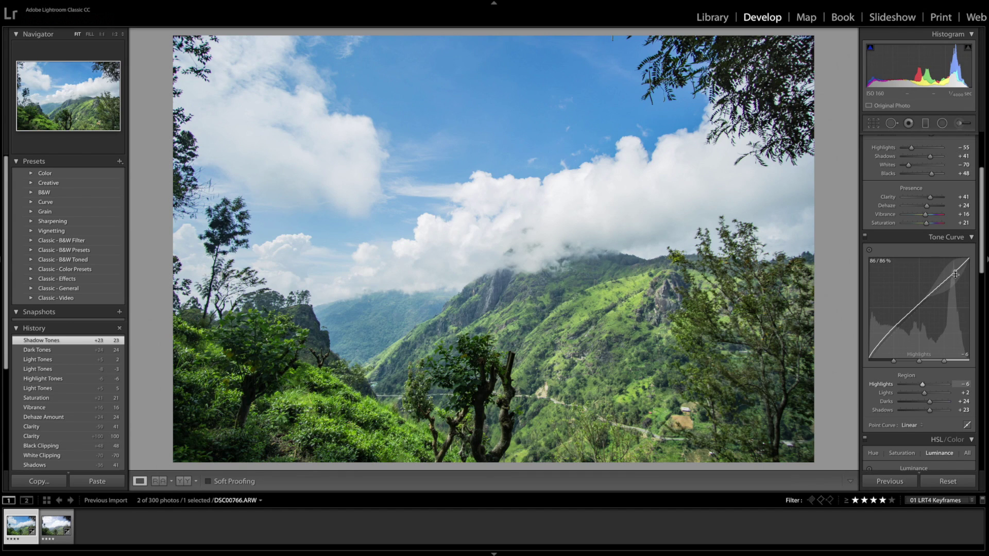
pyautogui.moveTo(956, 269); pyautogui.dragTo(955, 267)
pyautogui.scroll(-3, 912, 336)
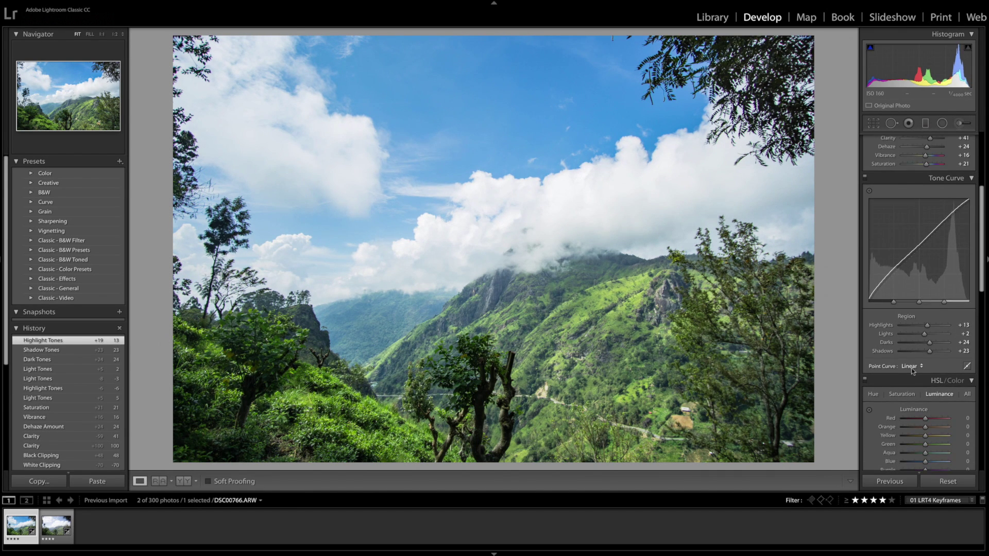
pyautogui.scroll(-4, 912, 336)
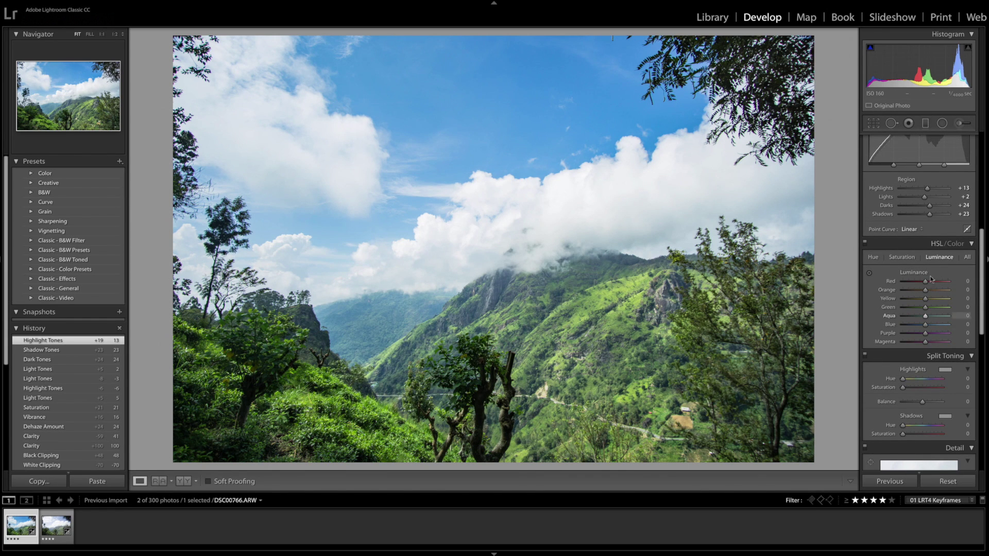
# - Shift sky and foliage hues with the HSL targeted tool: Blue +9, Aqua +2, Green +3, Yellow +26
pyautogui.click(878, 257)
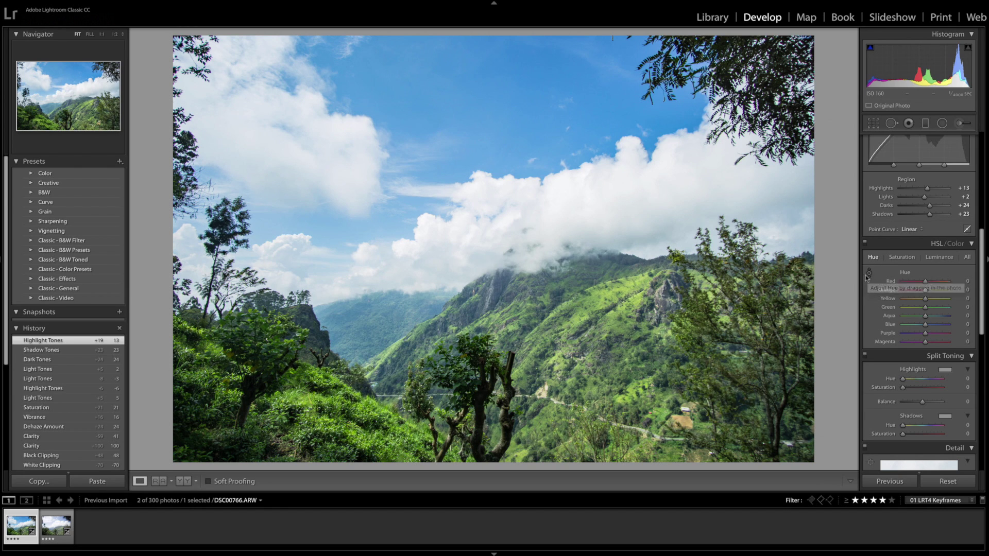
pyautogui.click(869, 275)
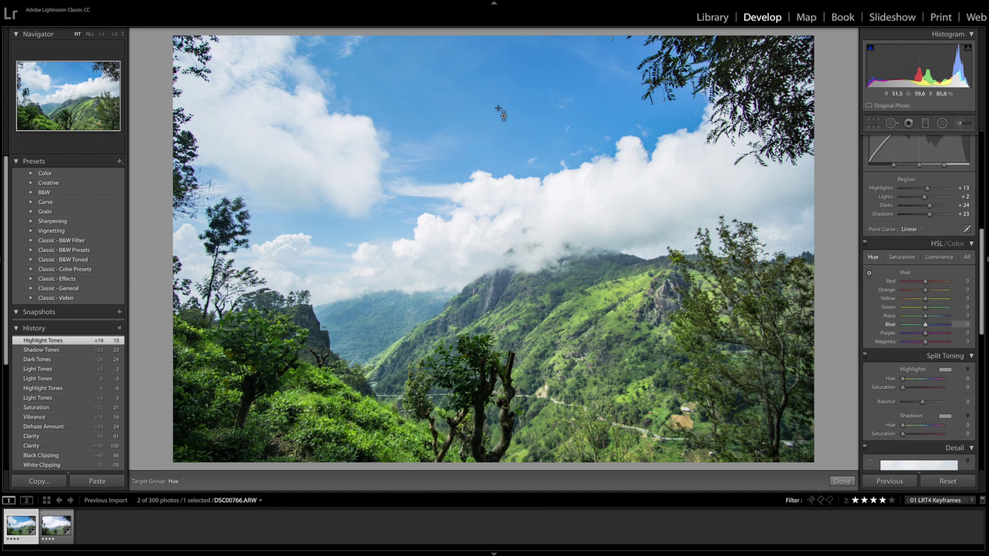
pyautogui.moveTo(498, 109); pyautogui.dragTo(498, 62)
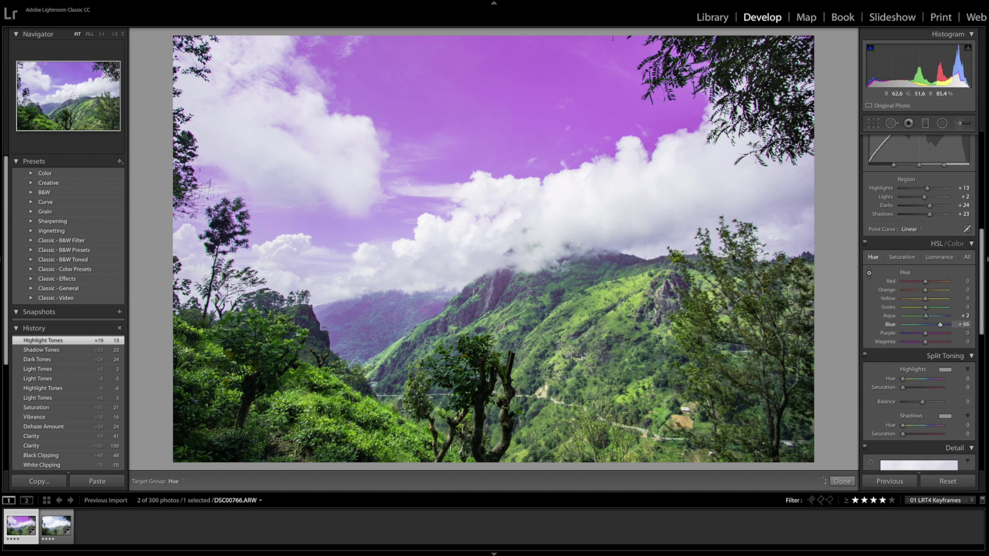
pyautogui.moveTo(498, 67); pyautogui.dragTo(498, 69)
pyautogui.press('Down')
pyautogui.press('Down')
pyautogui.press('Down')
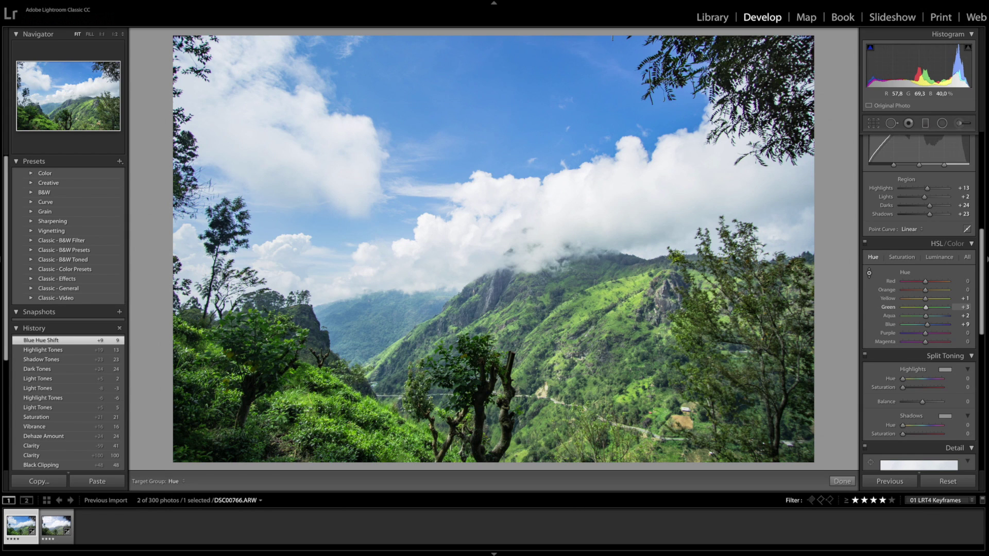
pyautogui.press('Up')
pyautogui.press('Up')
pyautogui.press('Up')
pyautogui.press('Up')
pyautogui.press('Up')
pyautogui.press('Up')
pyautogui.press('Up')
pyautogui.press('Up')
pyautogui.press('Up')
pyautogui.press('Up')
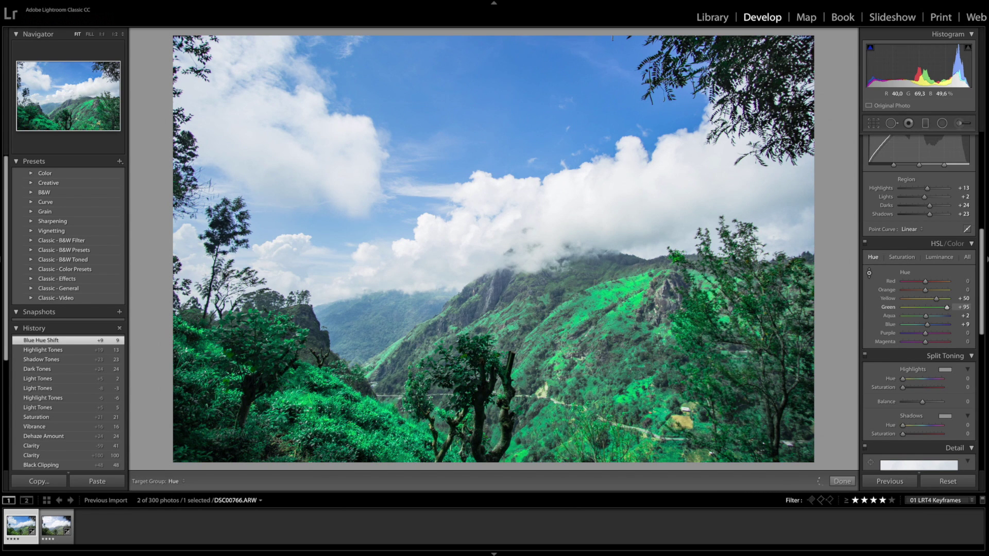
pyautogui.press('Down')
pyautogui.press('Down')
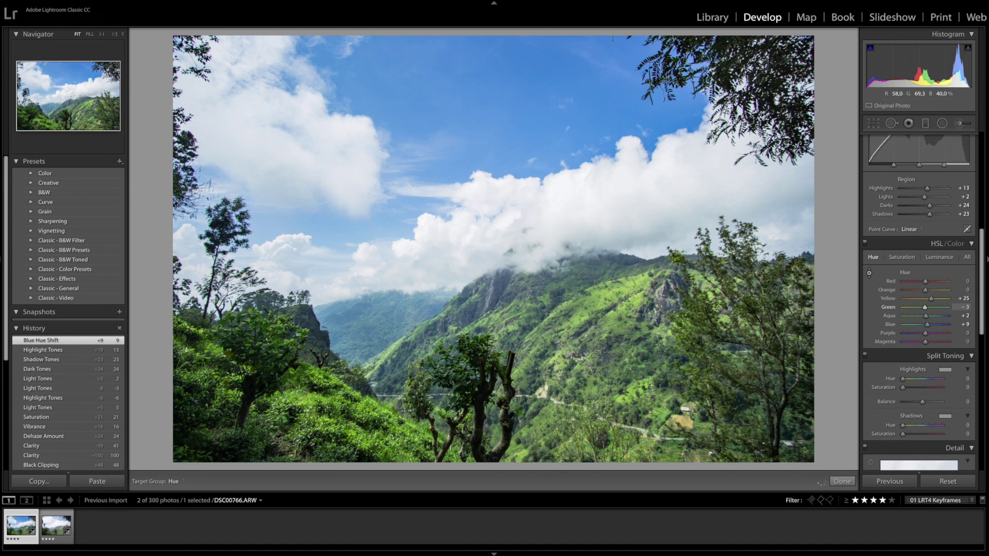
# - Use targeted saturation on sky and foliage: Blue +22, Yellow +3, Green +3, Aqua −1
pyautogui.hotkey('ctrl', 'alt', 'shift', 's')
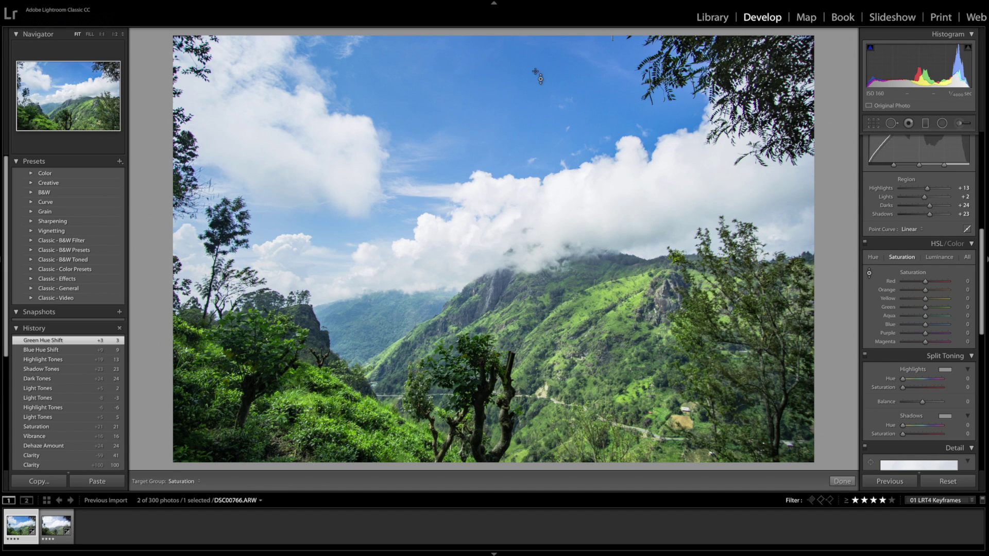
pyautogui.moveTo(498, 95); pyautogui.dragTo(498, 41)
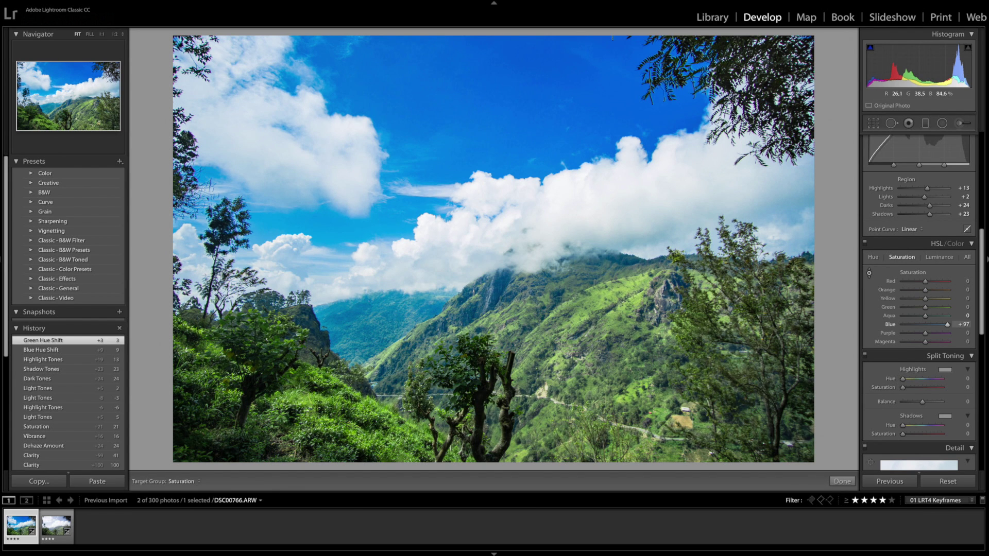
pyautogui.moveTo(498, 41); pyautogui.dragTo(498, 117)
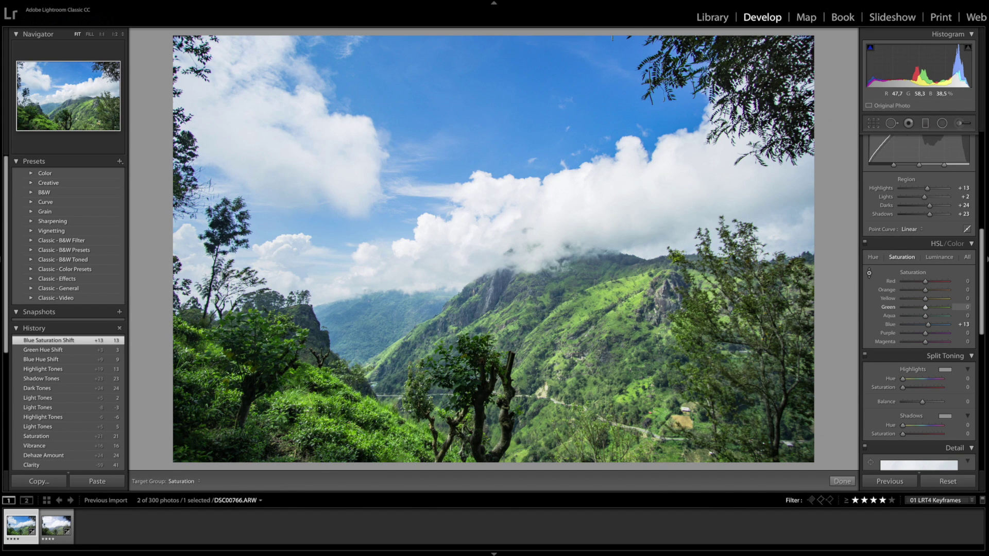
pyautogui.moveTo(515, 335); pyautogui.dragTo(515, 314)
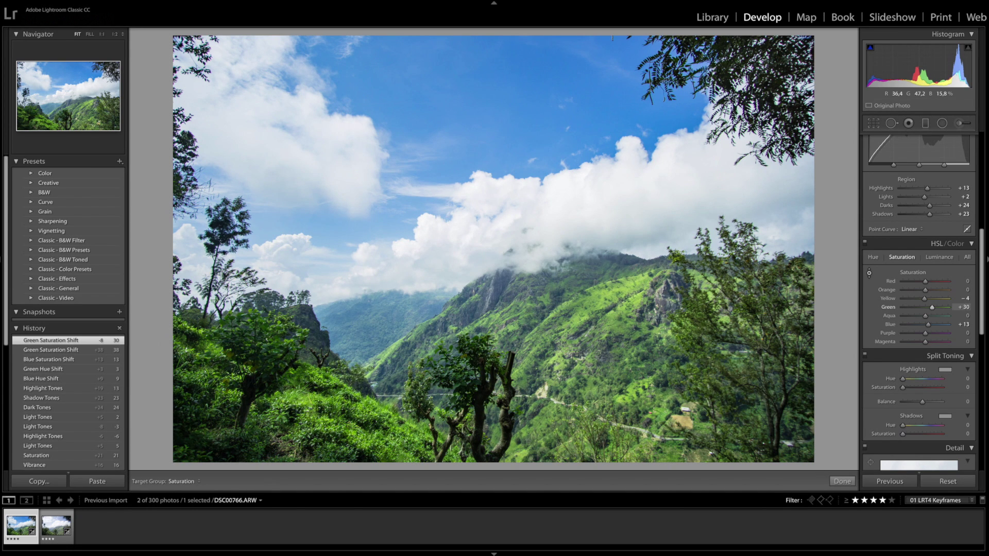
pyautogui.moveTo(323, 428); pyautogui.dragTo(348, 415)
pyautogui.scroll(-3, 922, 301)
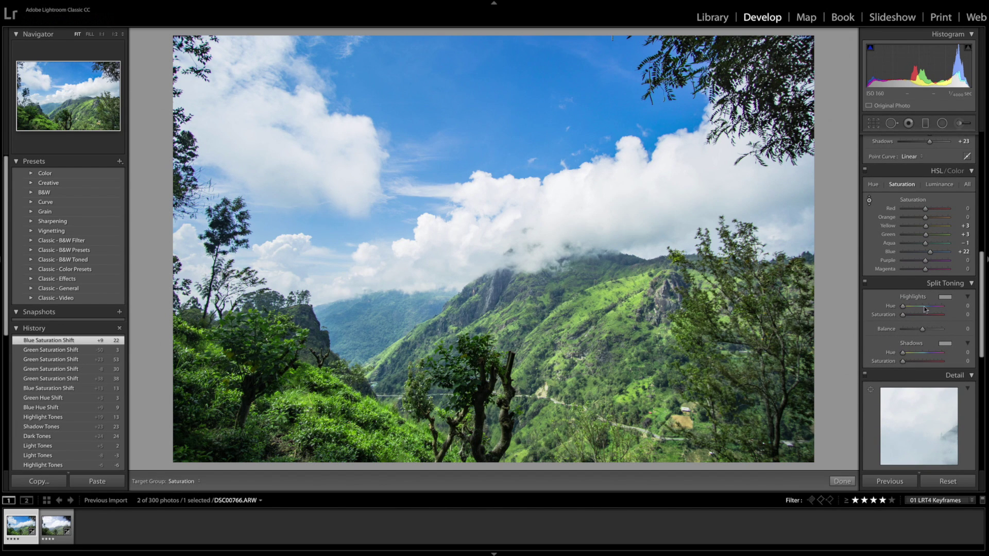
pyautogui.scroll(2, 906, 309)
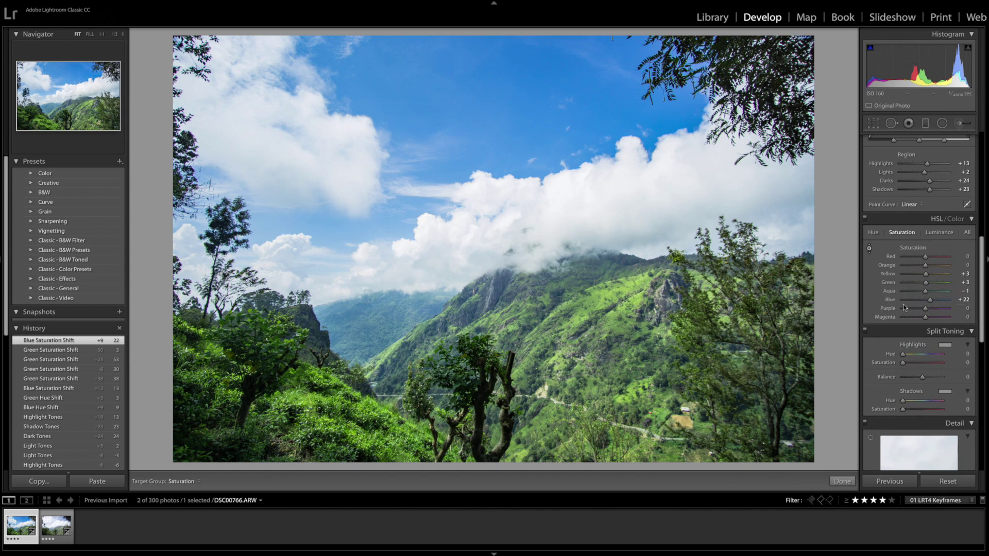
# - Compare the edit against the original side by side, then return to single Loupe view
pyautogui.click(842, 481)
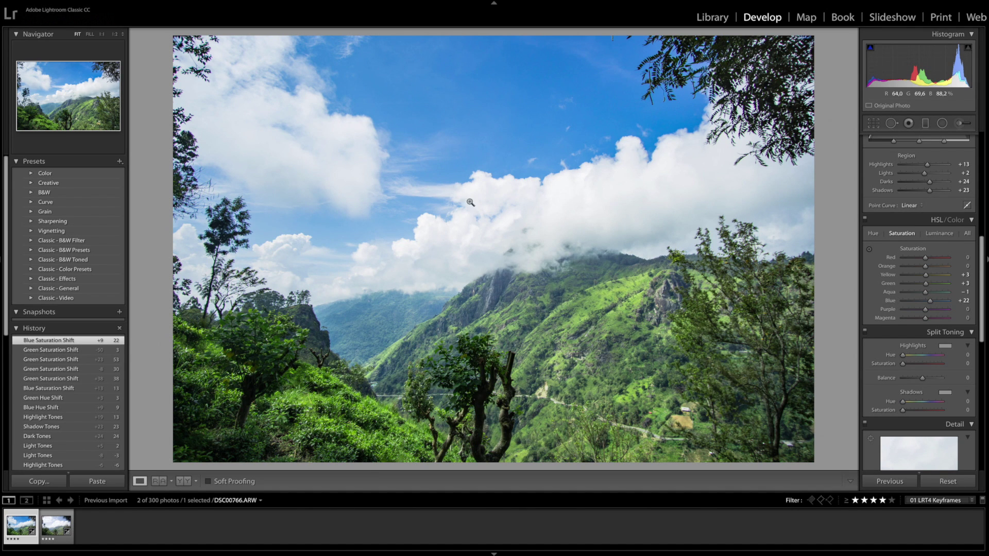
pyautogui.click(186, 481)
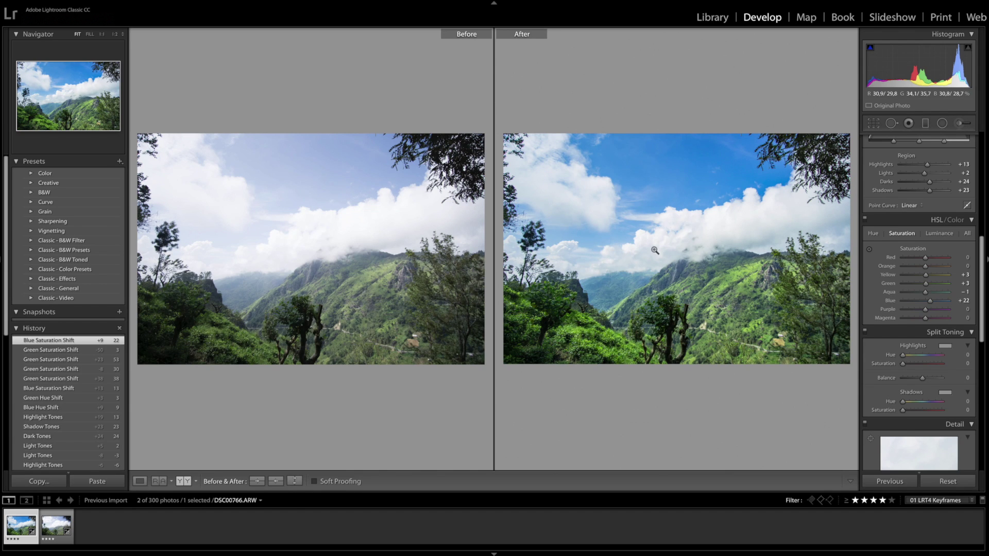
pyautogui.click(181, 481)
pyautogui.click(181, 481)
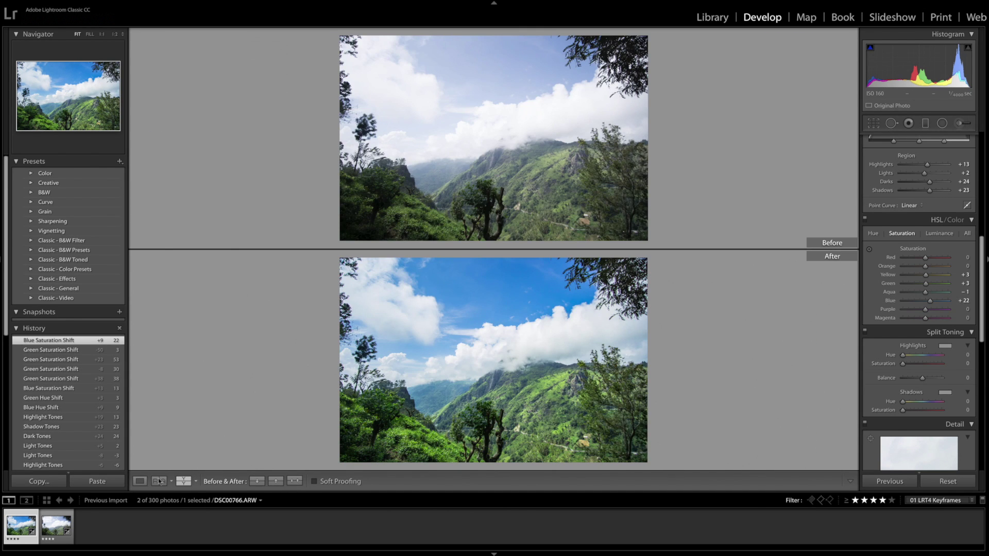
pyautogui.click(139, 481)
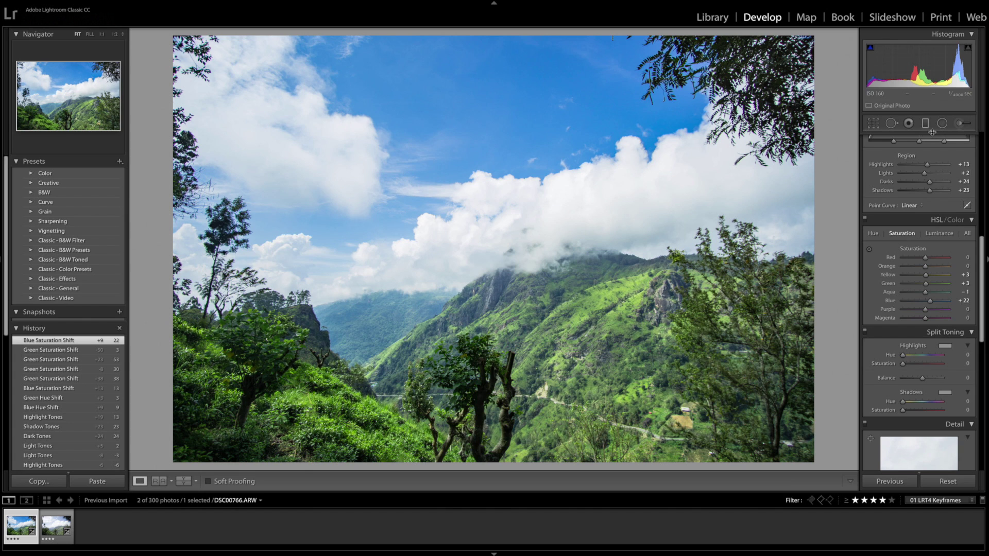
pyautogui.scroll(10, 909, 176)
# - Draw a radial filter ellipse around the clouds in the middle of the photo
pyautogui.scroll(-1, 909, 176)
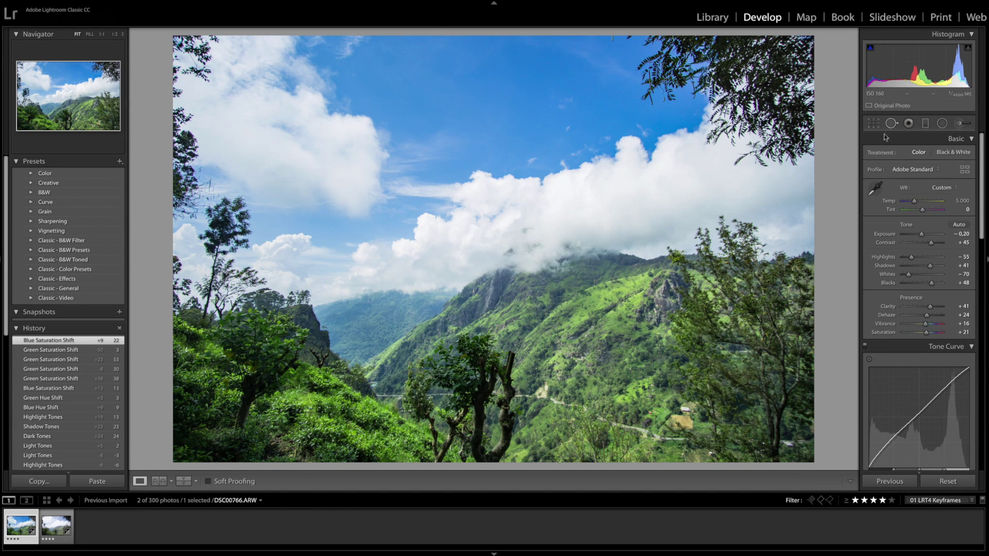
pyautogui.click(925, 124)
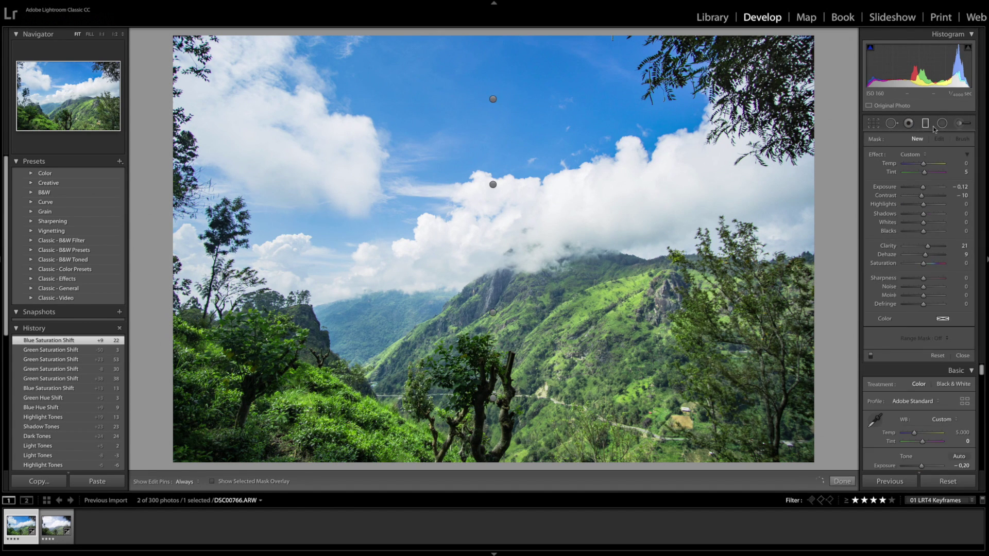
pyautogui.click(942, 124)
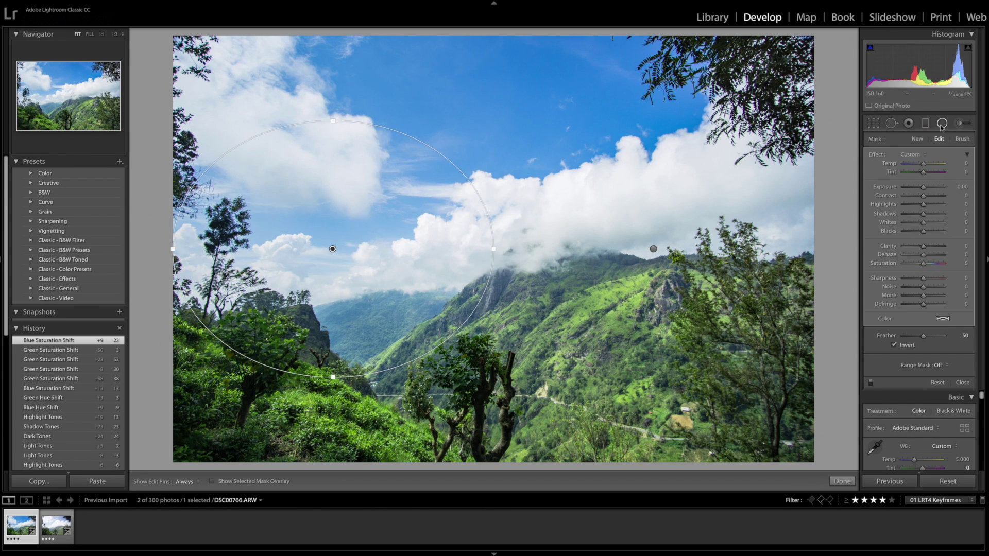
pyautogui.moveTo(475, 220); pyautogui.dragTo(639, 353)
# - Widen, flatten and slightly tilt the radial ellipse to span the cloud band
pyautogui.moveTo(480, 358); pyautogui.dragTo(485, 315)
pyautogui.moveTo(641, 234); pyautogui.dragTo(643, 203)
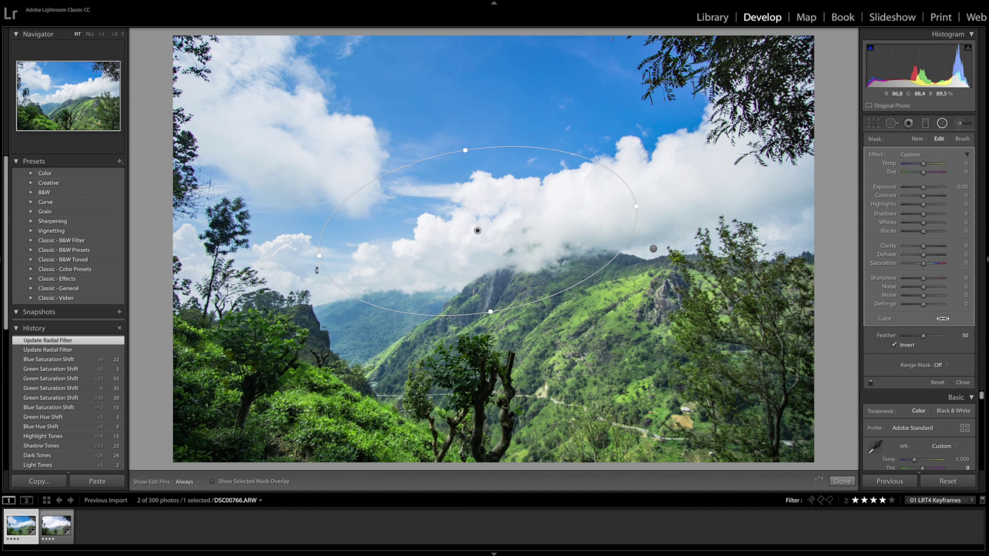
pyautogui.moveTo(320, 255); pyautogui.dragTo(240, 255)
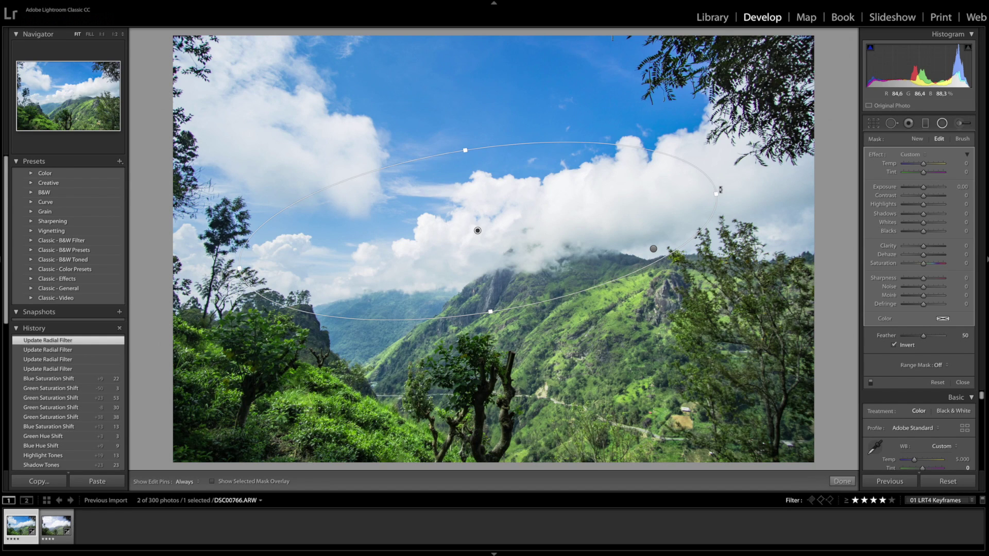
pyautogui.moveTo(716, 194); pyautogui.dragTo(793, 178)
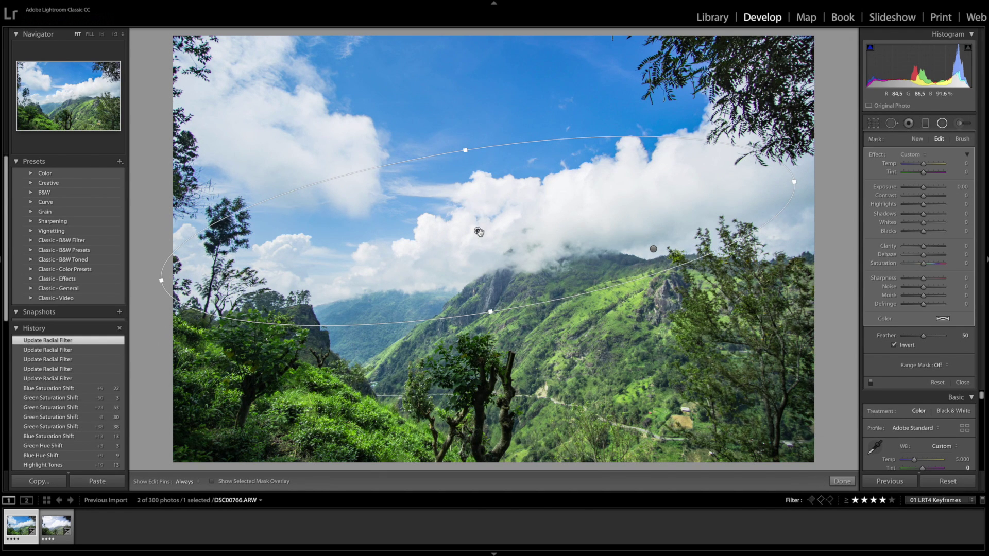
pyautogui.moveTo(478, 231); pyautogui.dragTo(485, 231)
pyautogui.moveTo(806, 175); pyautogui.dragTo(831, 170)
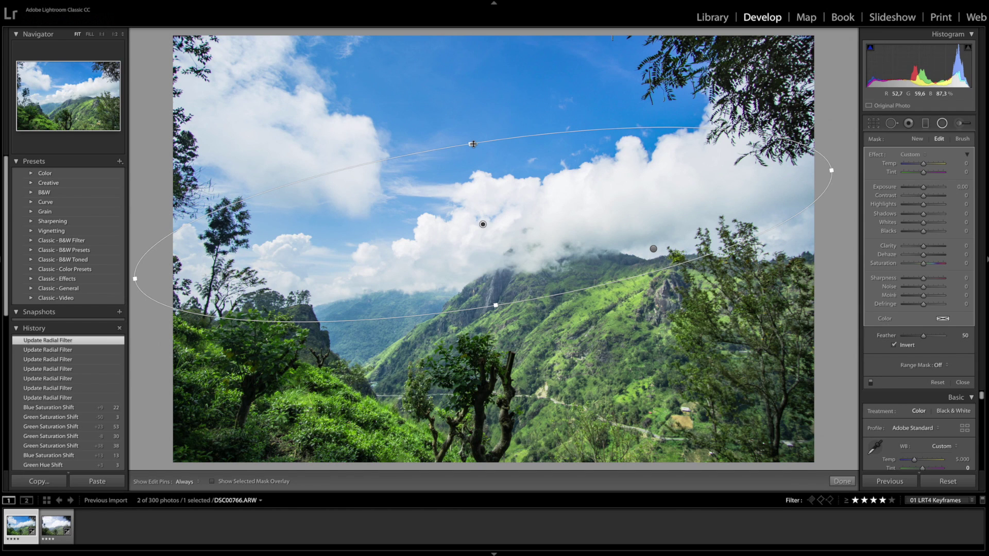
pyautogui.moveTo(471, 144); pyautogui.dragTo(468, 165)
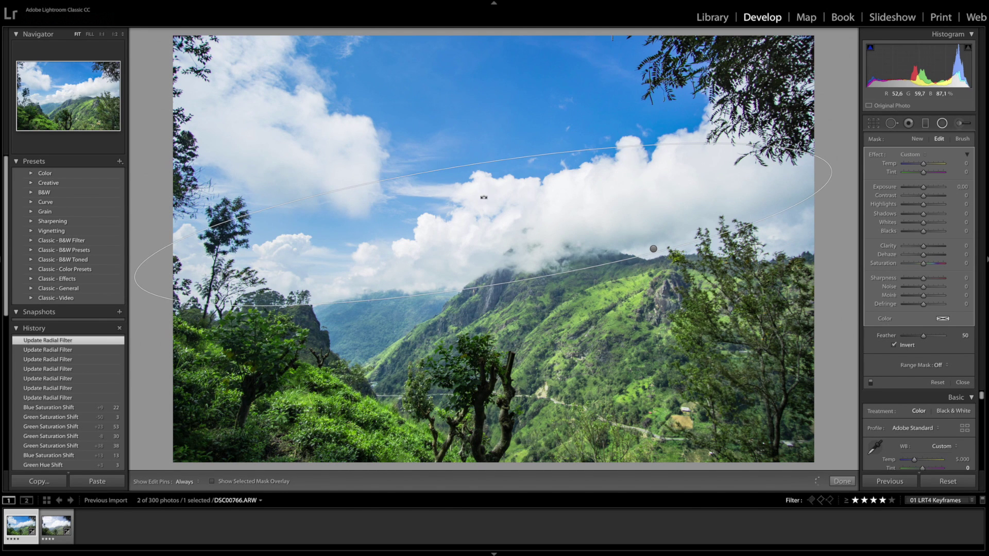
pyautogui.moveTo(483, 197); pyautogui.dragTo(484, 198)
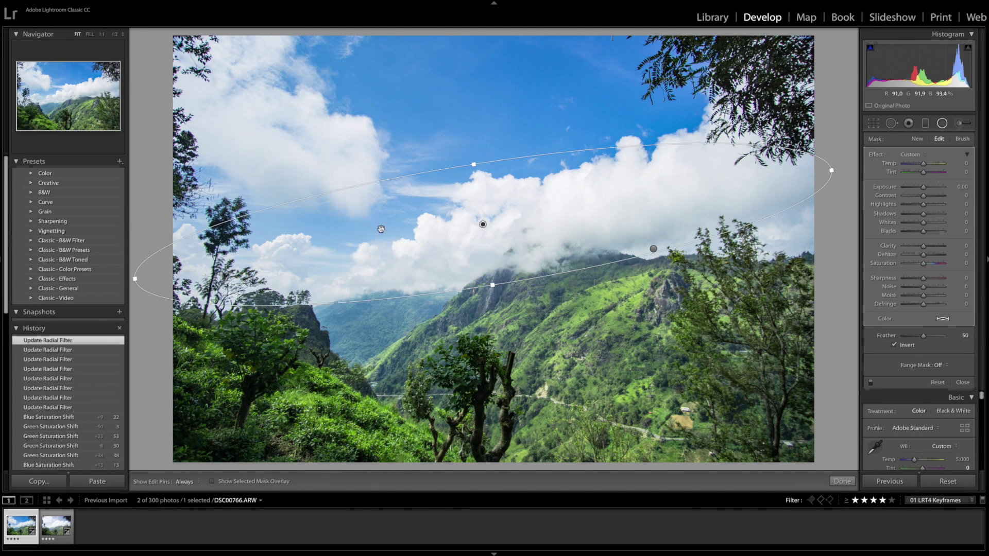
pyautogui.moveTo(484, 221); pyautogui.dragTo(703, 247)
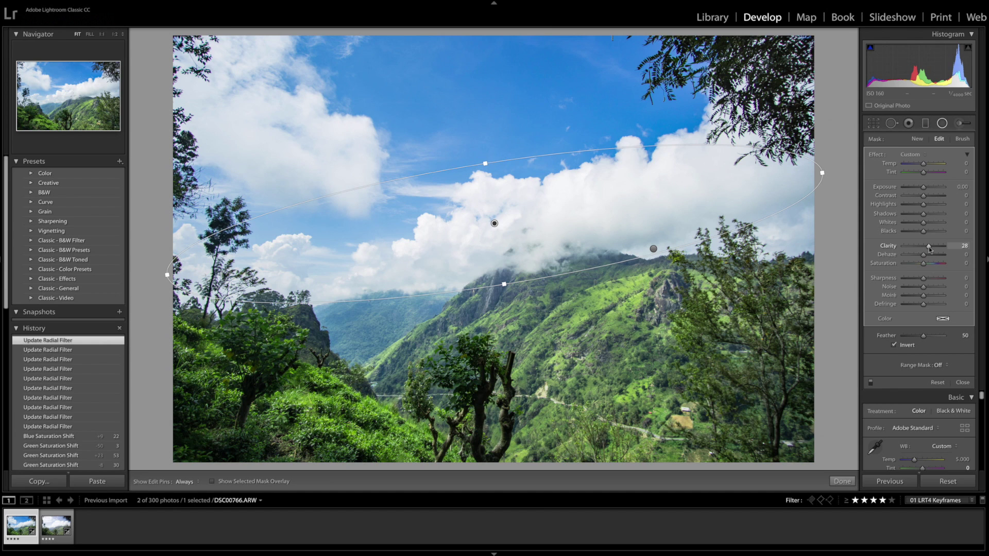
# - Set the cloud radial filter to Clarity 64, Dehaze 7, Saturation −22 and Exposure −0.52
pyautogui.moveTo(938, 250); pyautogui.dragTo(957, 252)
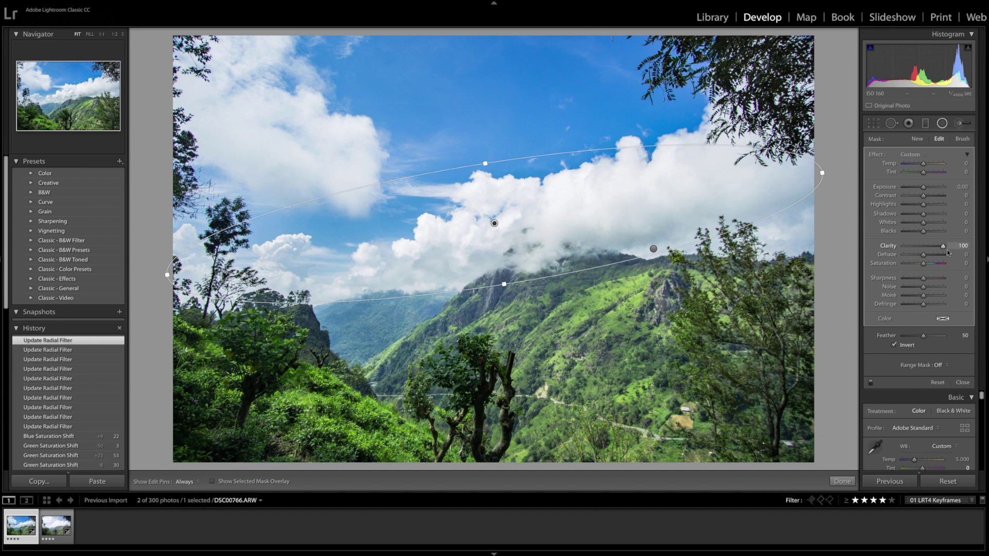
pyautogui.moveTo(946, 252); pyautogui.dragTo(926, 256)
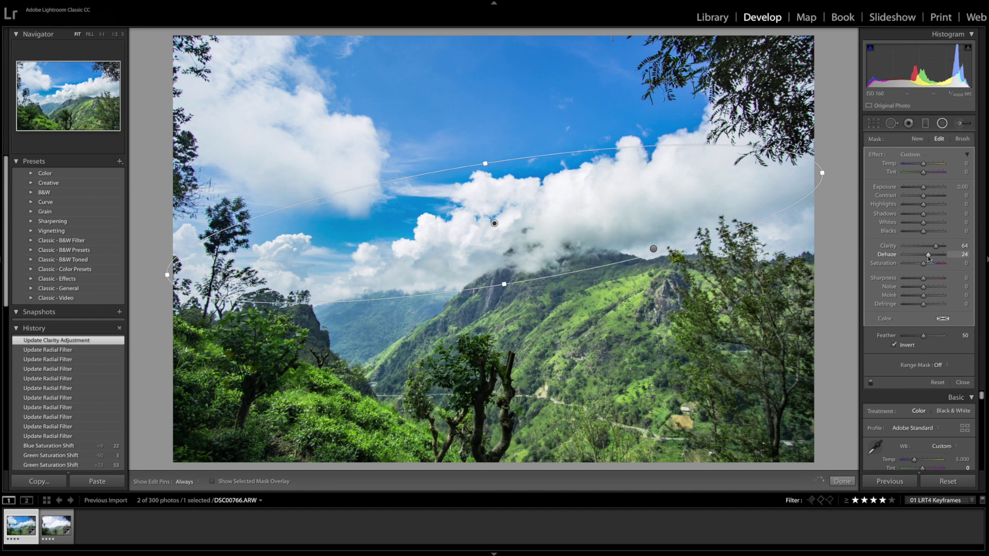
pyautogui.moveTo(928, 258); pyautogui.dragTo(929, 258)
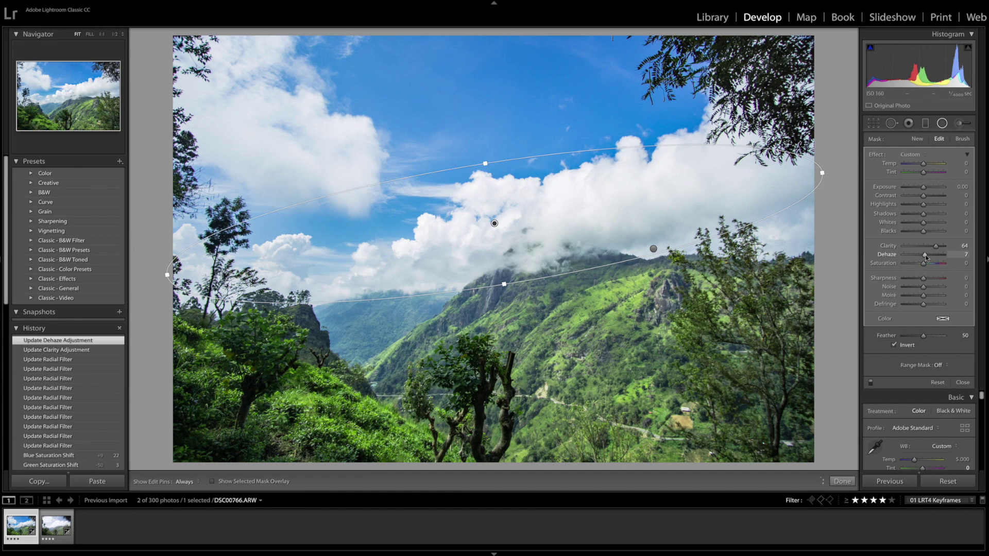
pyautogui.click(926, 256)
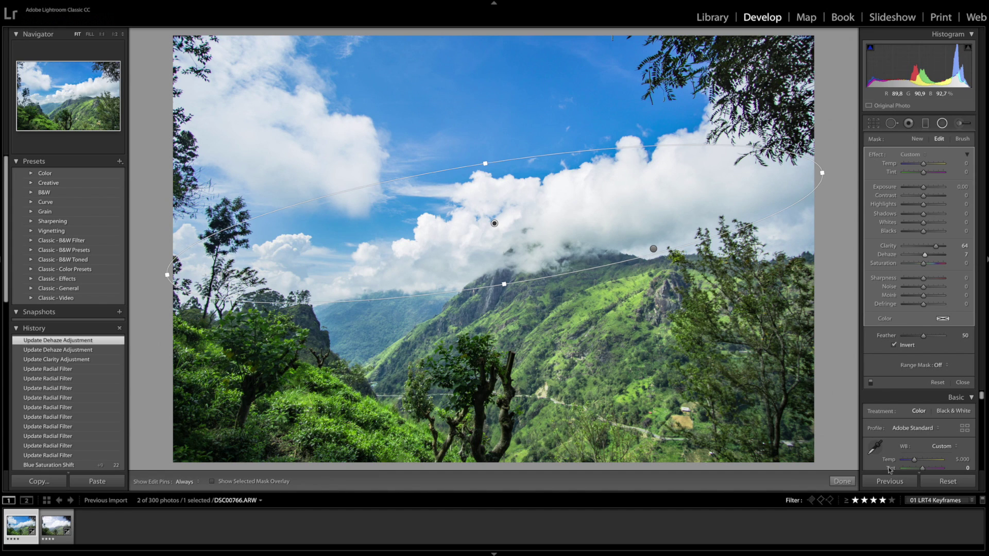
pyautogui.click(920, 265)
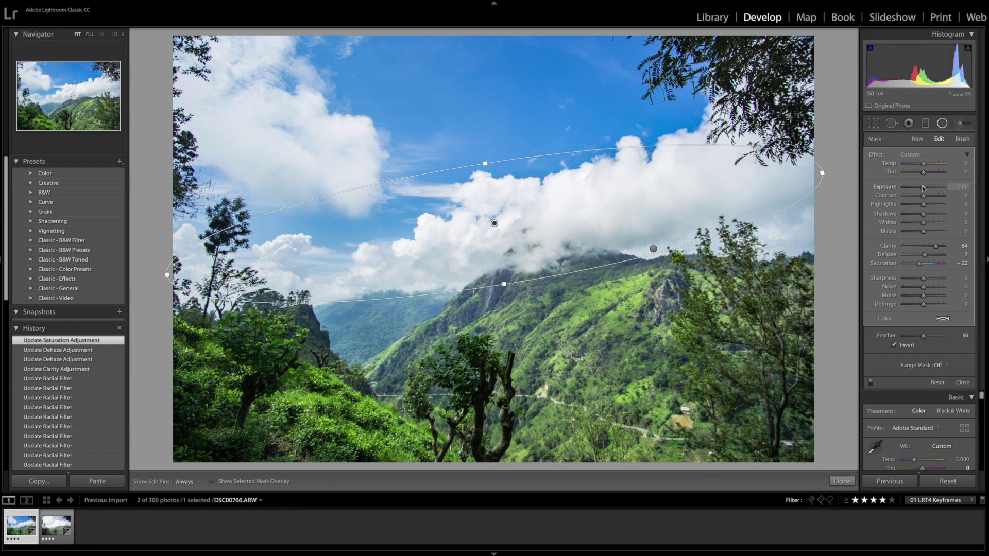
pyautogui.moveTo(923, 188); pyautogui.dragTo(920, 188)
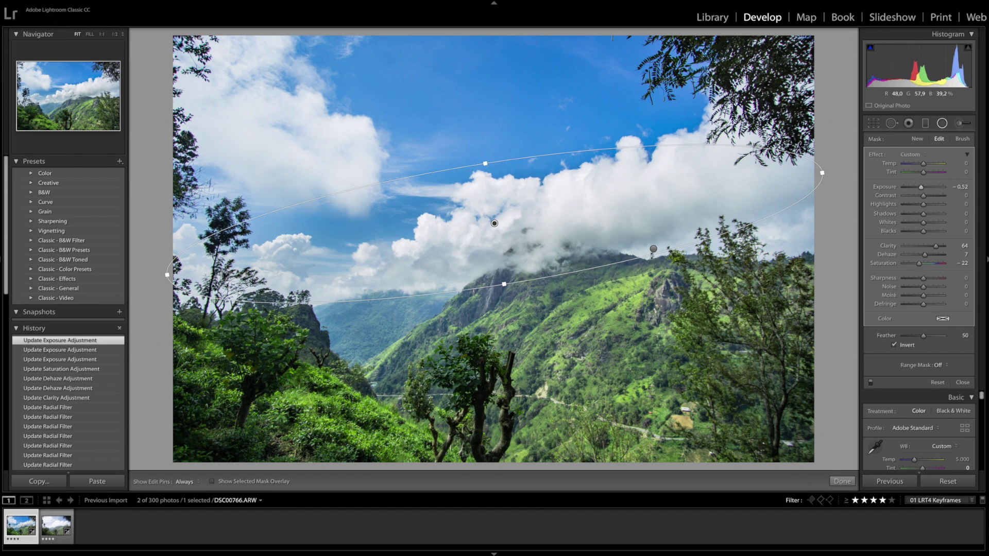
# - Add a flat, tilted radial filter over the right-hand clouds with Exposure −0.56
pyautogui.click(653, 250)
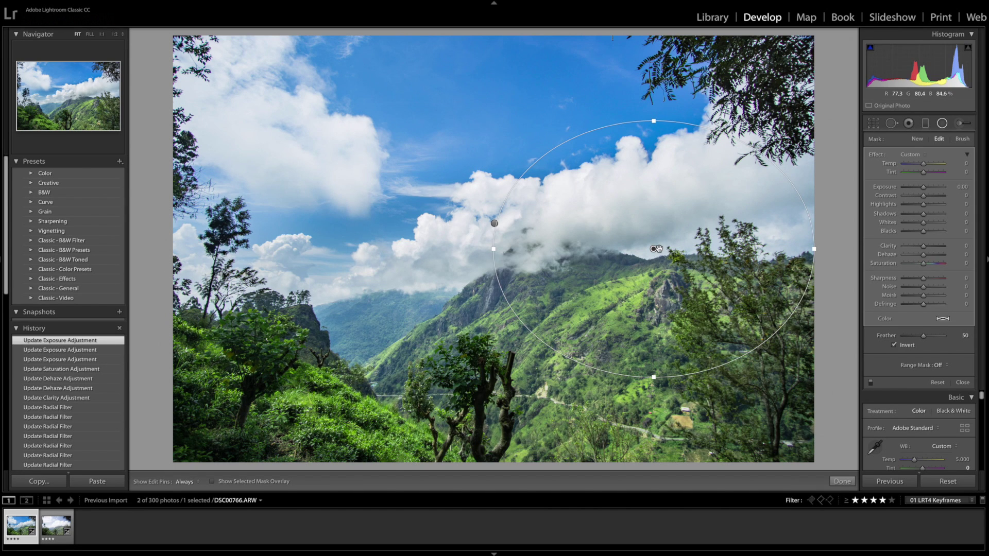
pyautogui.moveTo(655, 249); pyautogui.dragTo(552, 218)
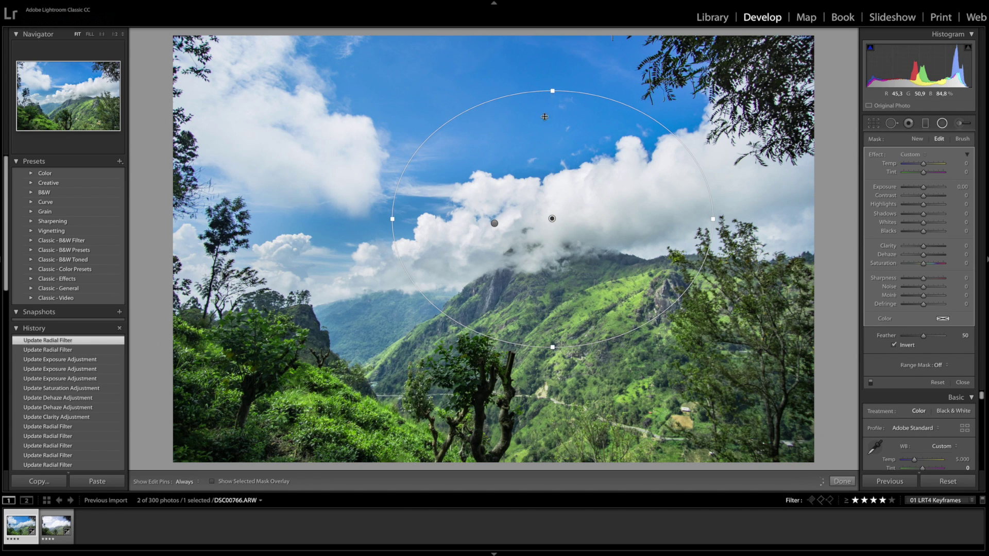
pyautogui.moveTo(552, 91); pyautogui.dragTo(552, 173)
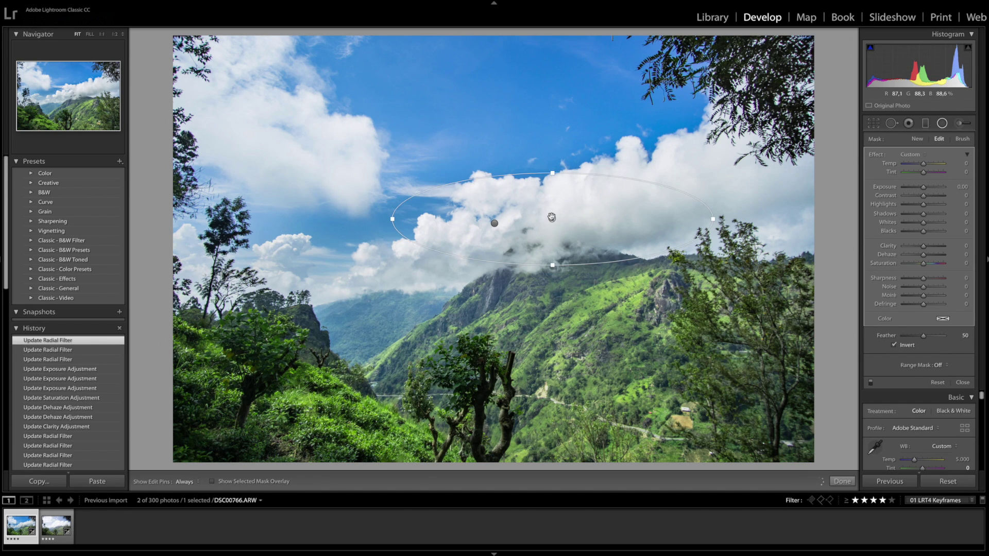
pyautogui.moveTo(658, 203); pyautogui.dragTo(771, 189)
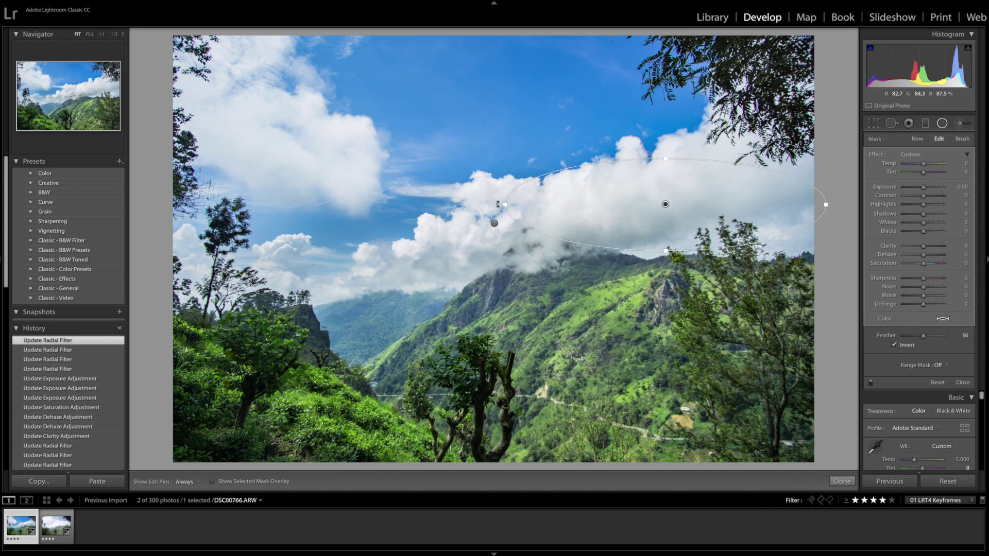
pyautogui.moveTo(497, 206); pyautogui.dragTo(494, 223)
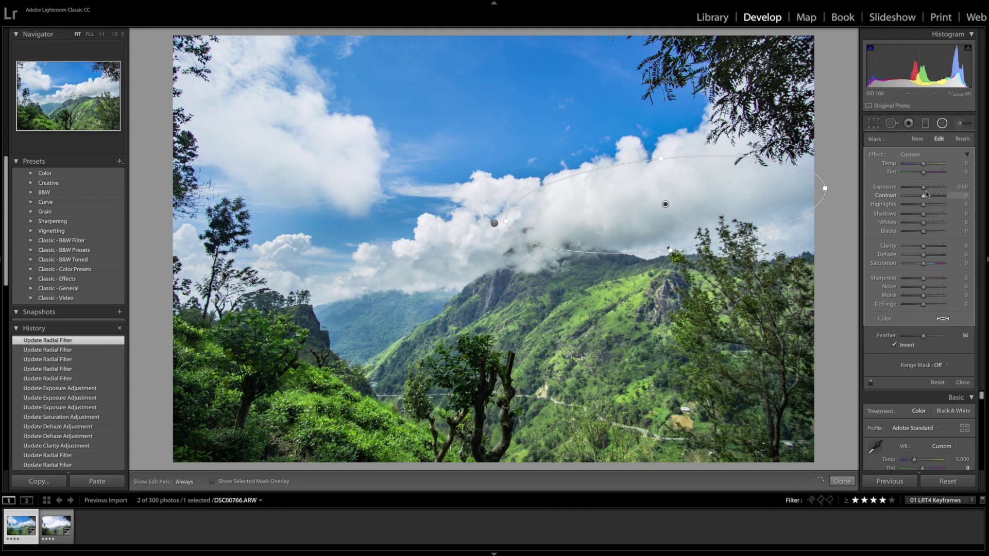
pyautogui.moveTo(922, 190); pyautogui.dragTo(922, 189)
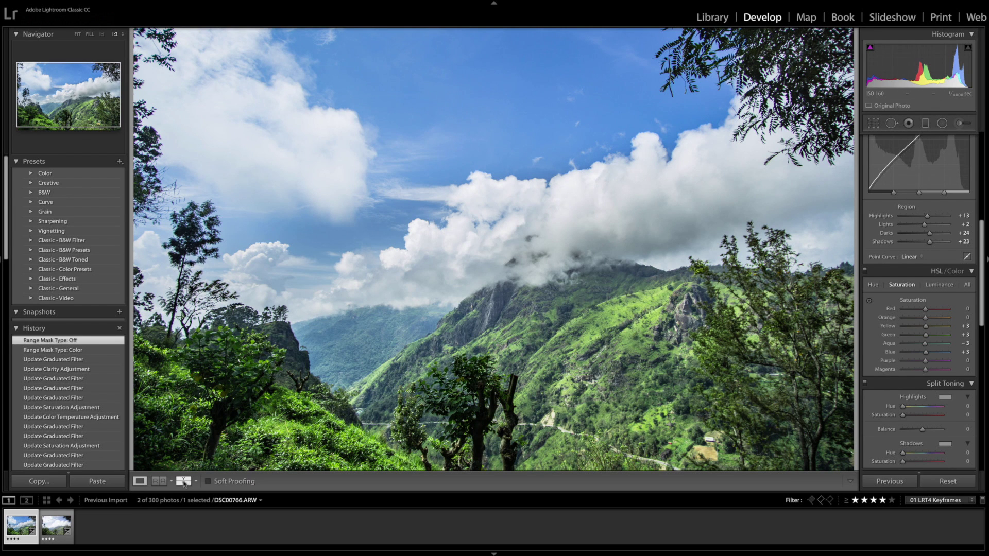
pyautogui.click(181, 482)
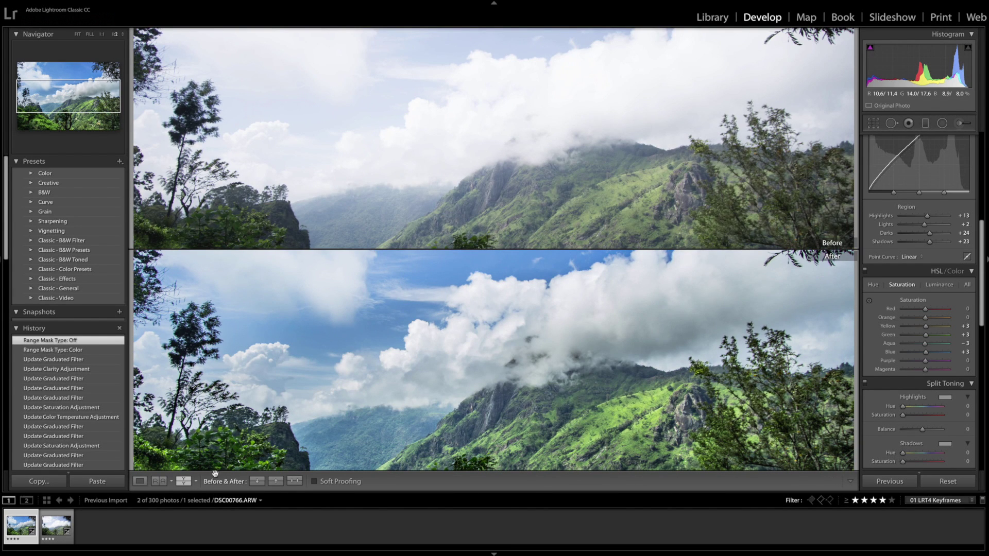
pyautogui.click(184, 481)
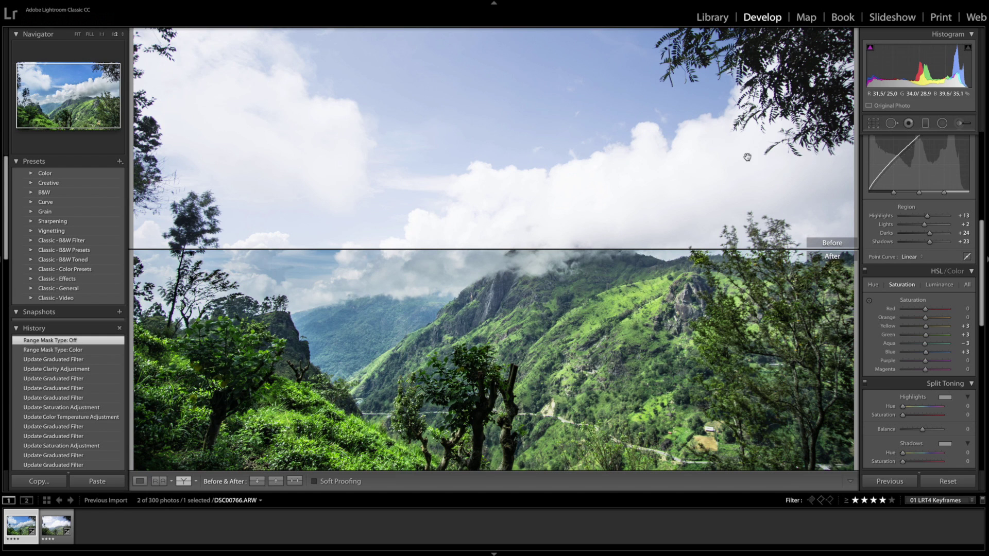
pyautogui.click(578, 300)
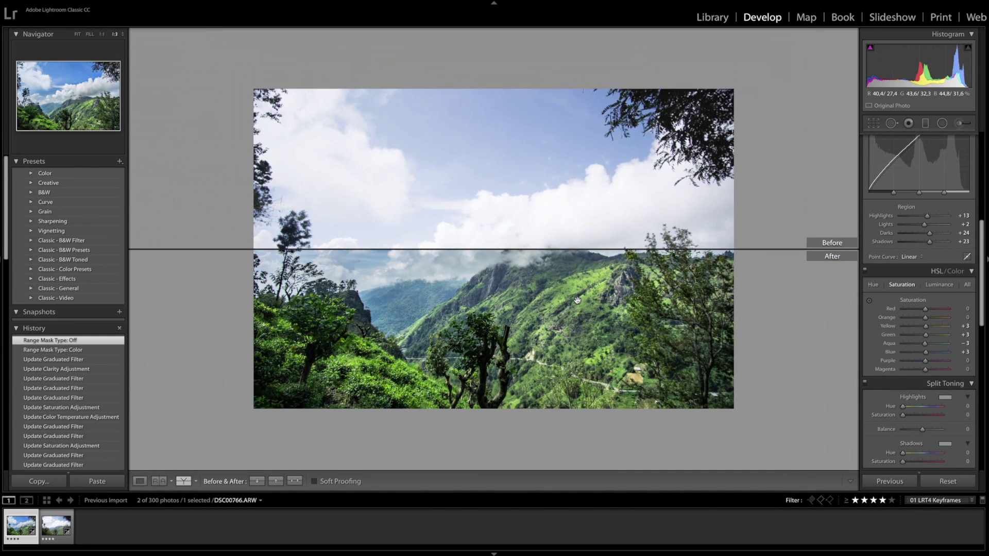
pyautogui.click(184, 482)
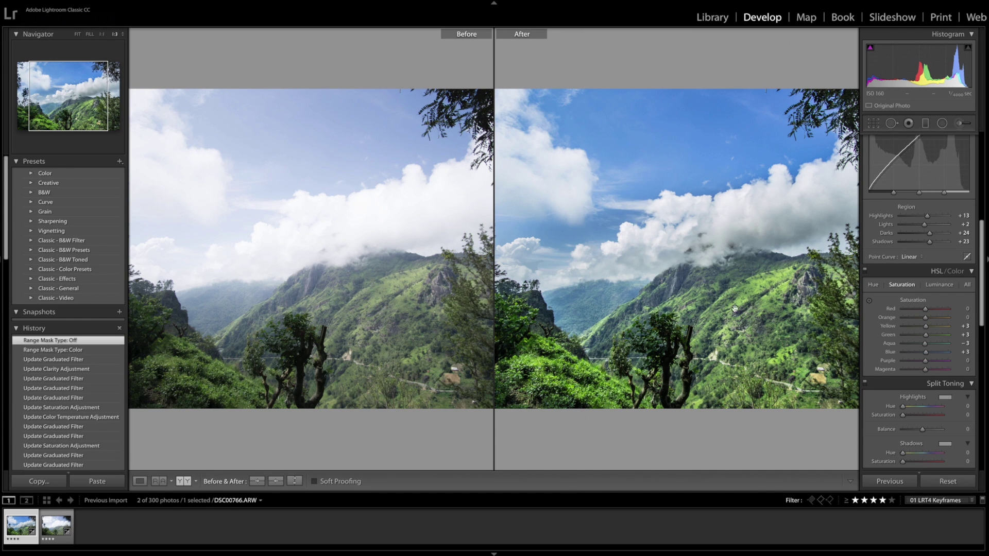
pyautogui.click(146, 482)
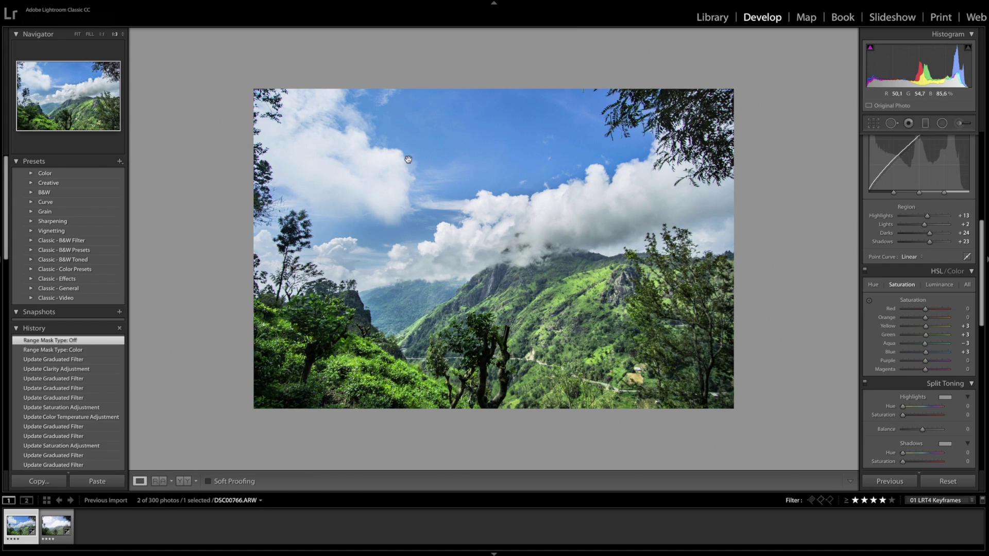
# - Copy DSC00766.ARW's develop settings and paste them onto keyframe DSC01065.ARW
pyautogui.click(39, 481)
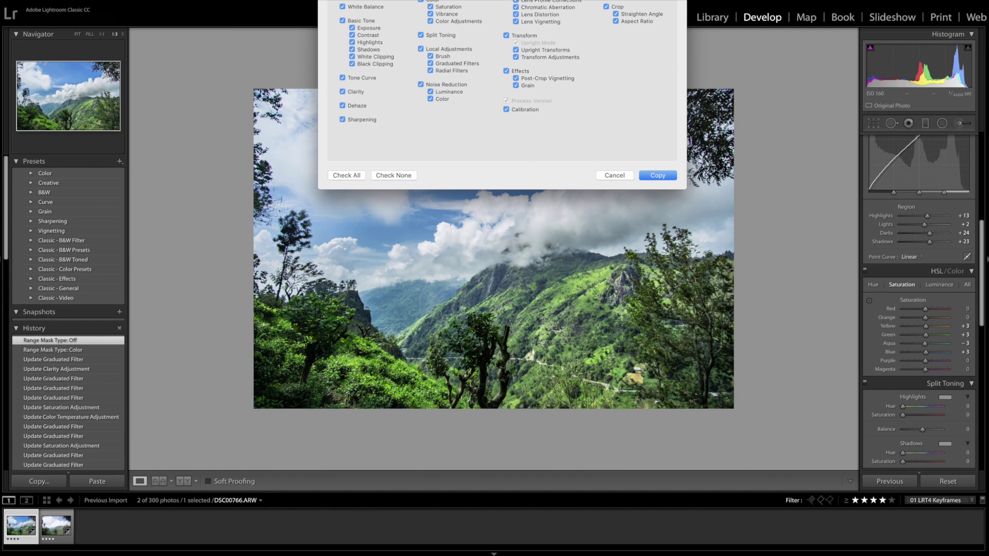
pyautogui.moveTo(406, 1); pyautogui.dragTo(380, 14)
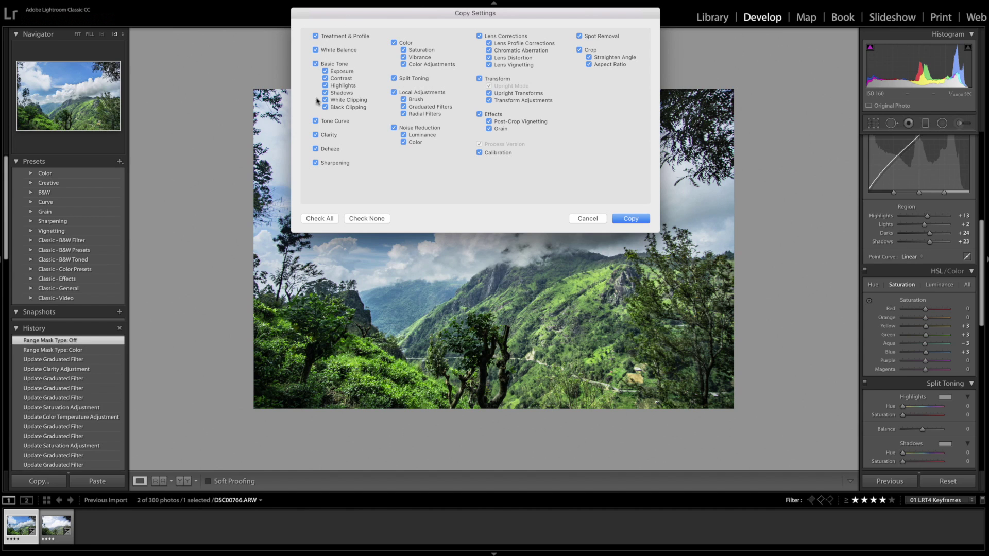
pyautogui.click(631, 219)
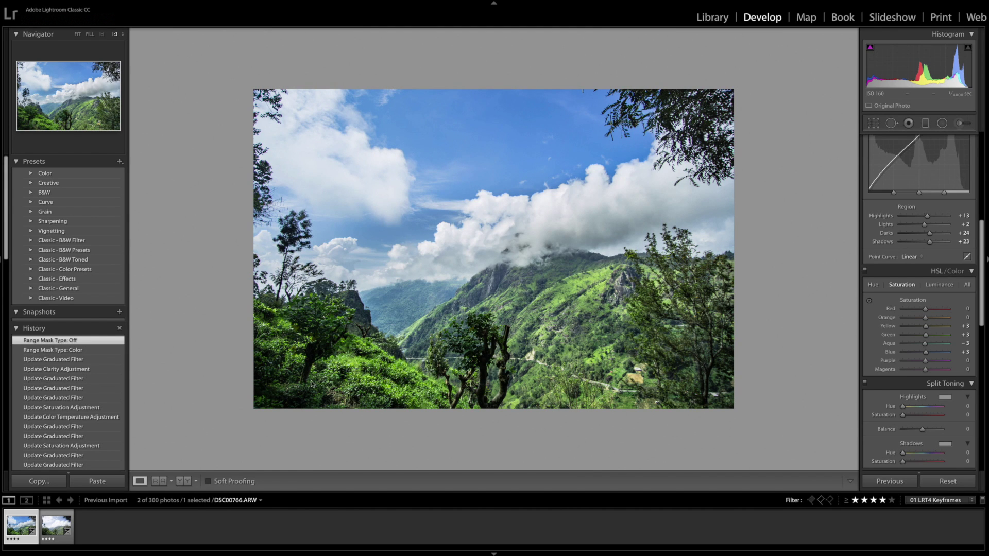
pyautogui.click(55, 524)
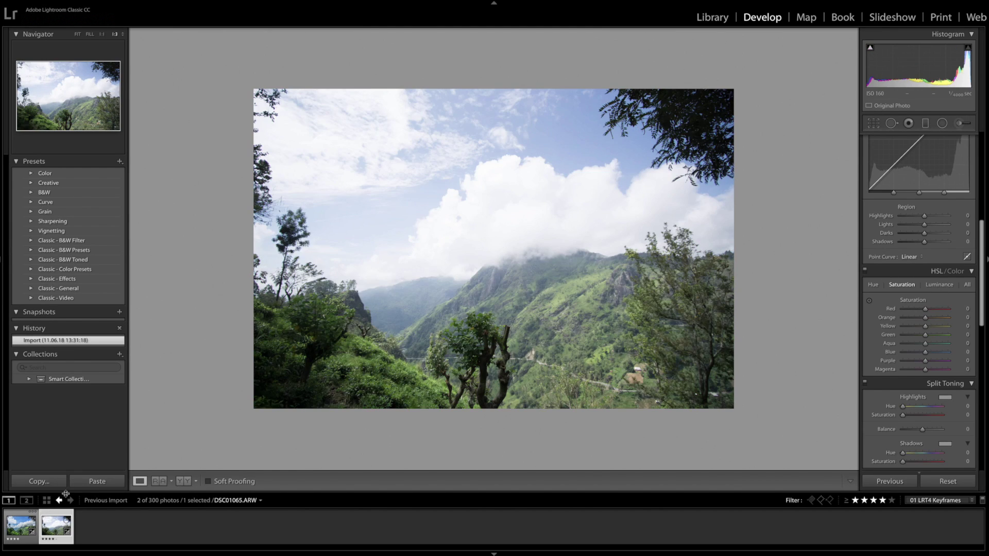
pyautogui.click(86, 483)
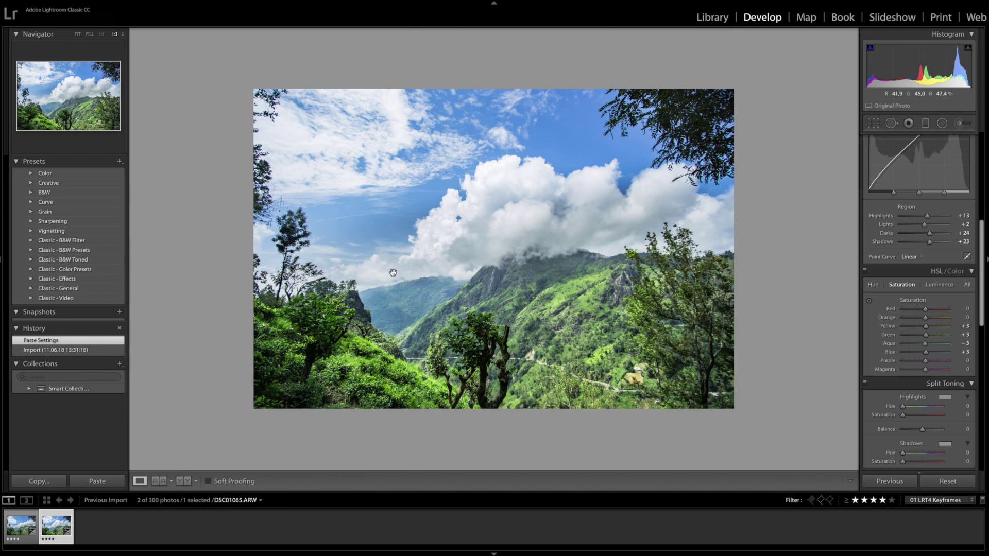
pyautogui.scroll(8, 948, 257)
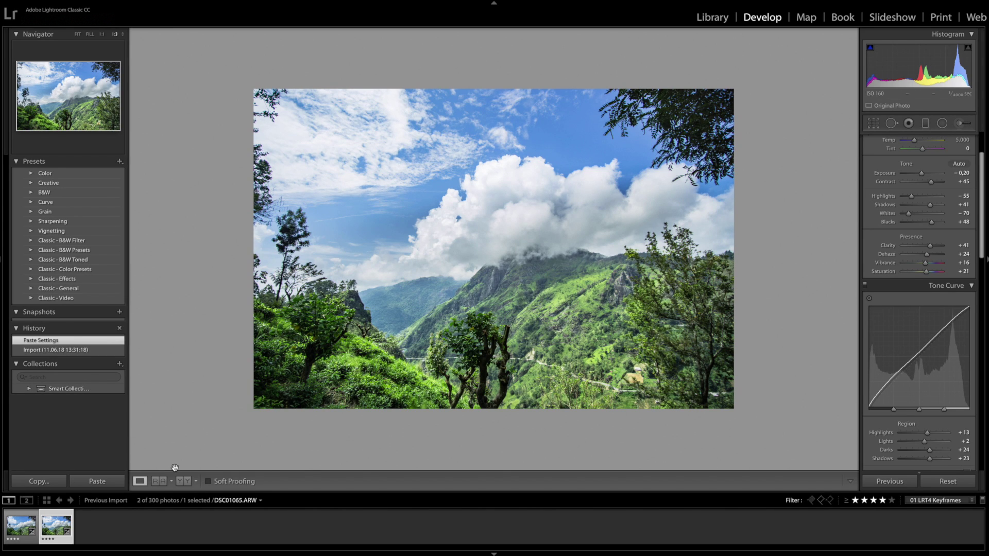
# - Select both keyframes in the Library grid, save their metadata to file, and switch to LRTimelapse
pyautogui.press('g')
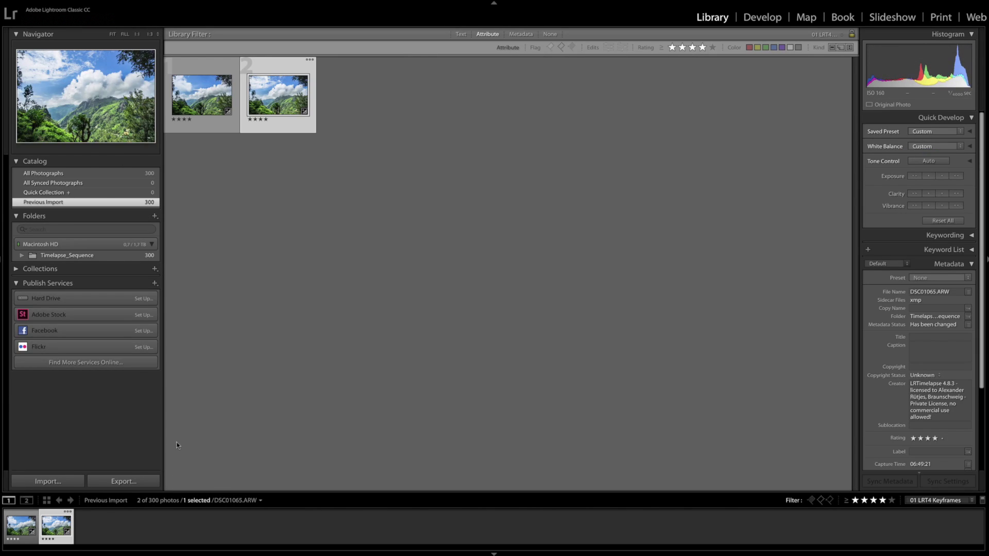
pyautogui.click(191, 102)
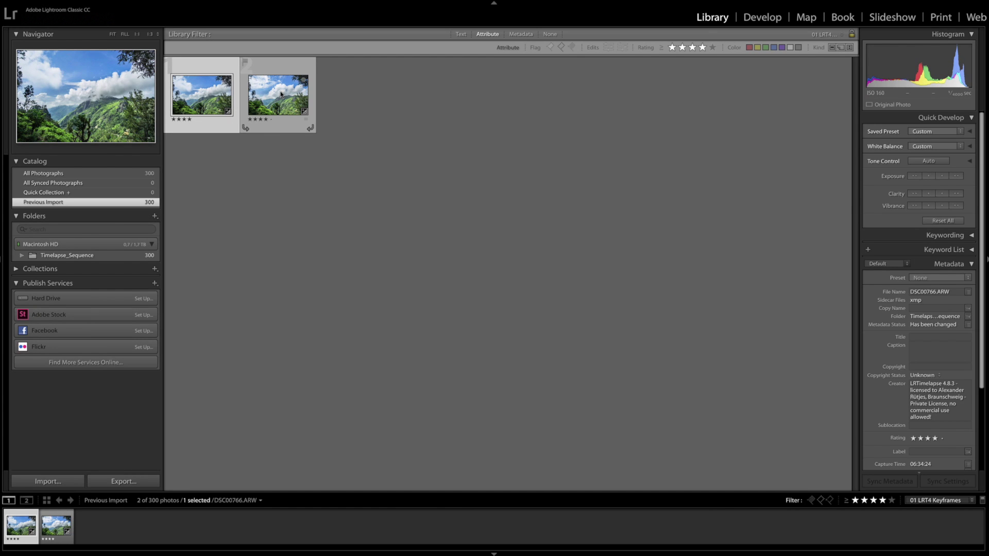
pyautogui.press('super+a')
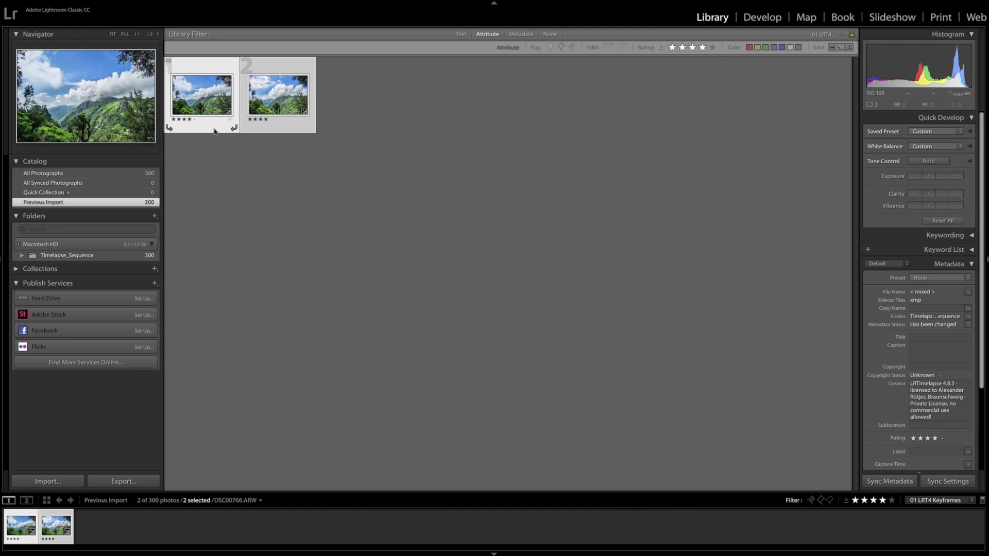
pyautogui.press('super+s')
pyautogui.press('super+Tab')
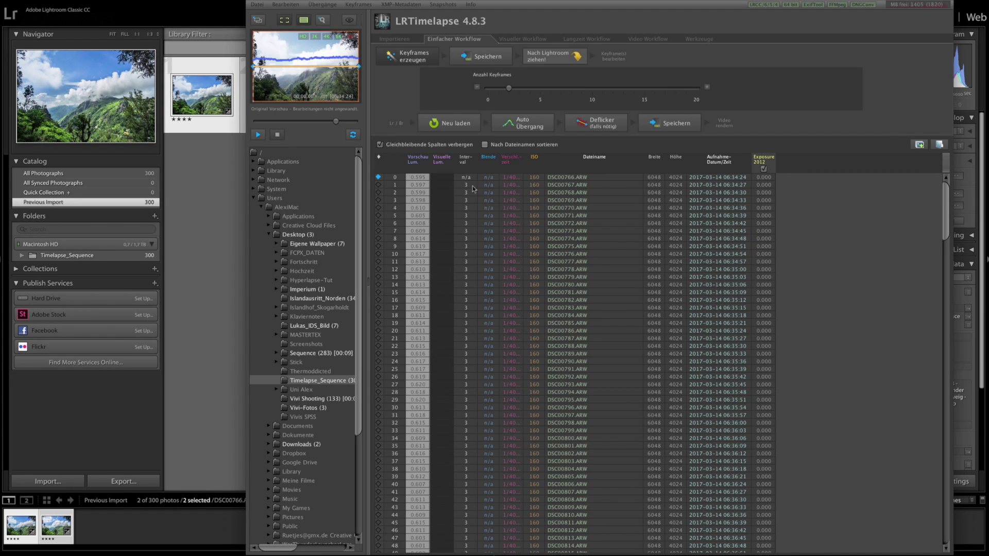
# - Reload the sequence, auto-transition the keyframes, apply Deflicker and save to the files
pyautogui.click(455, 126)
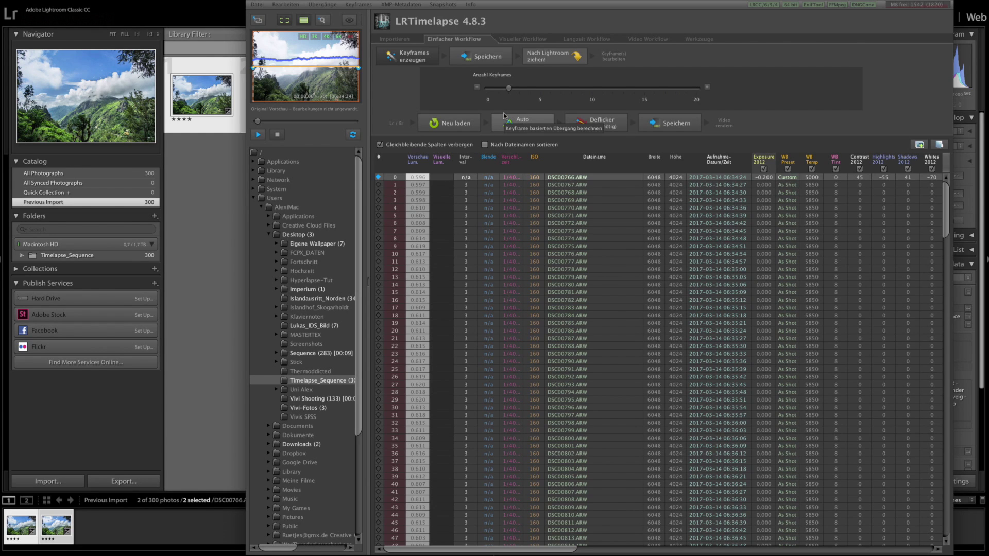
pyautogui.click(515, 128)
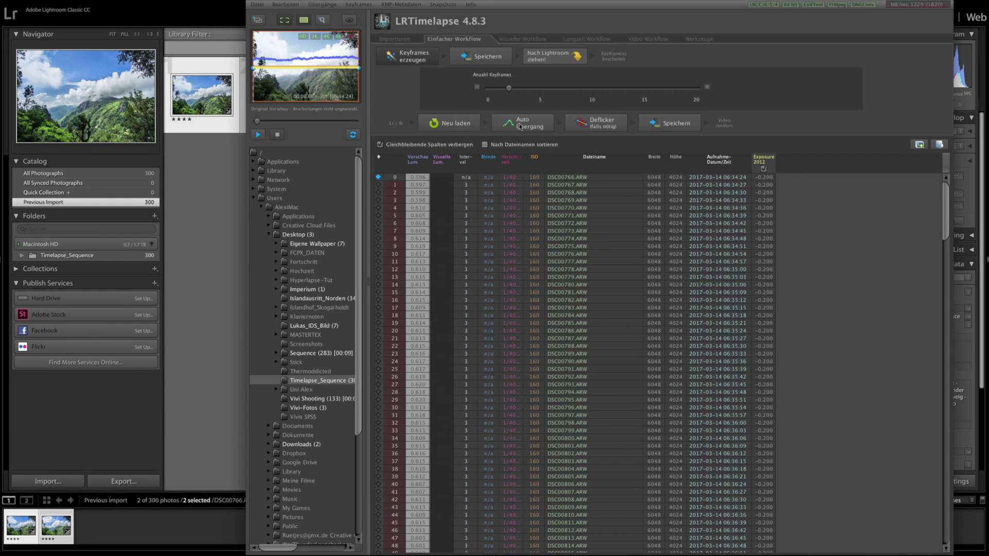
pyautogui.click(600, 123)
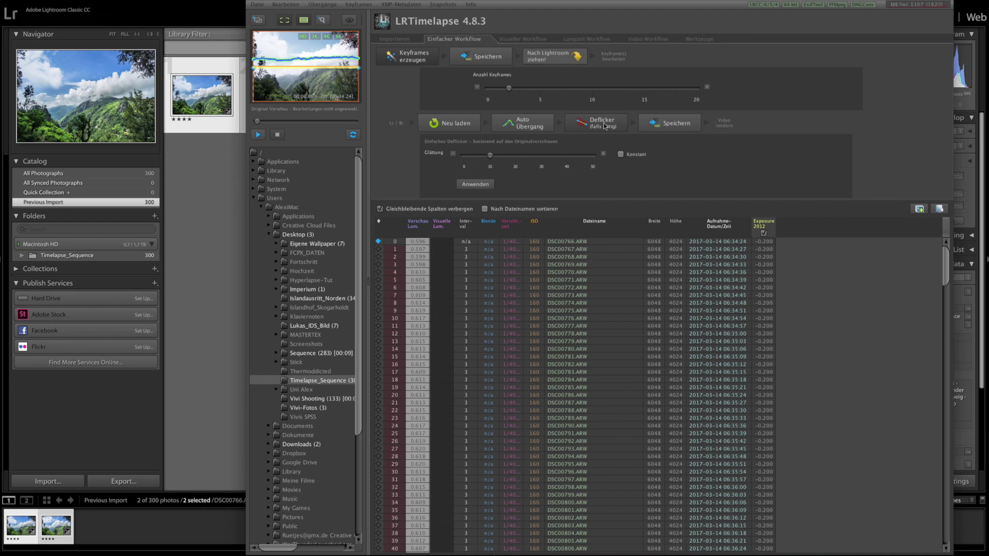
pyautogui.click(680, 123)
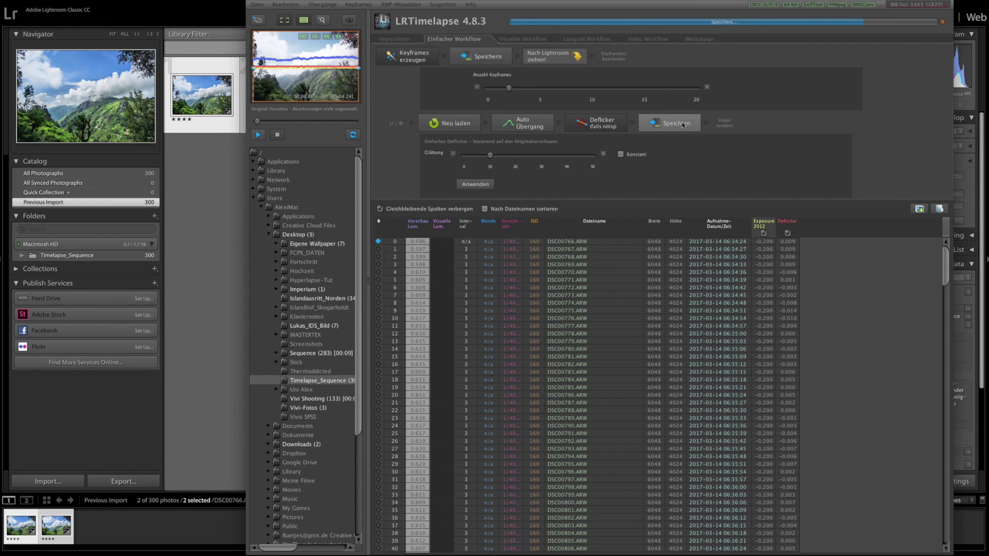
# - Turn filters off, select all 300 photos, and read their metadata from files
pyautogui.click(184, 190)
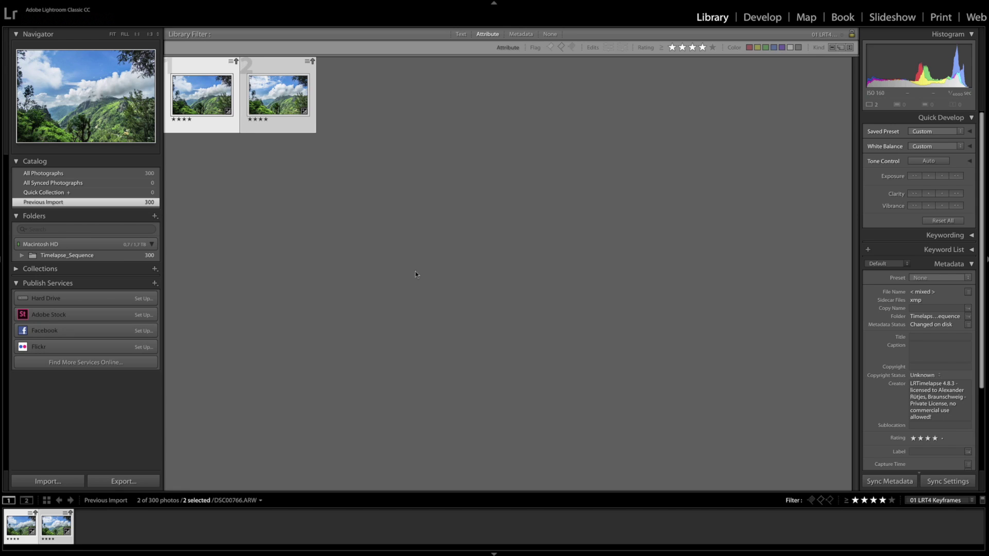
pyautogui.click(945, 503)
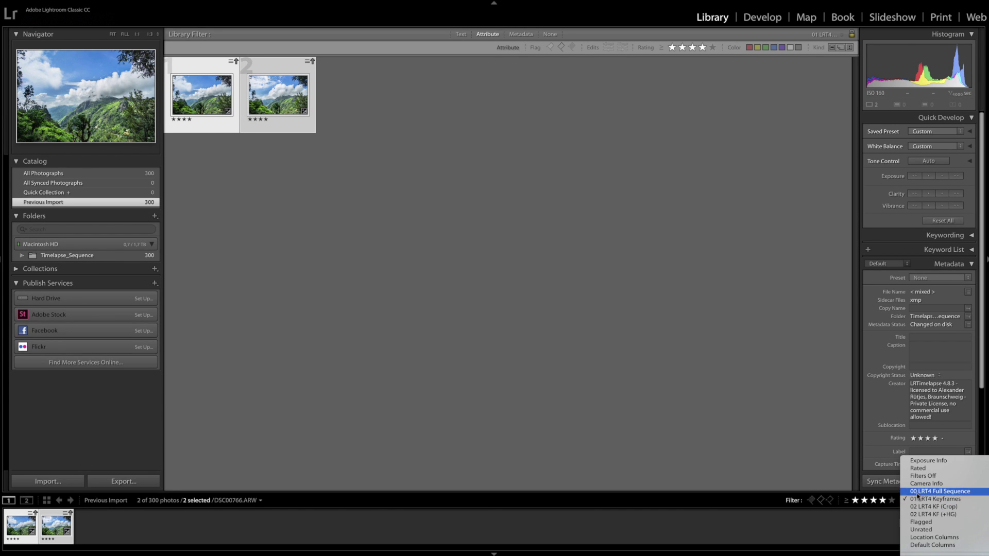
pyautogui.click(918, 477)
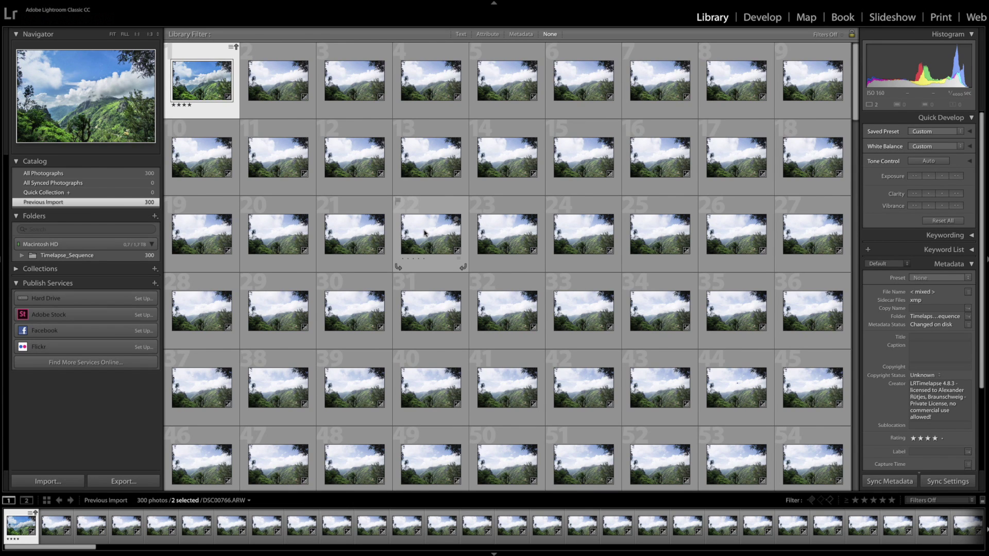
pyautogui.press('super+a')
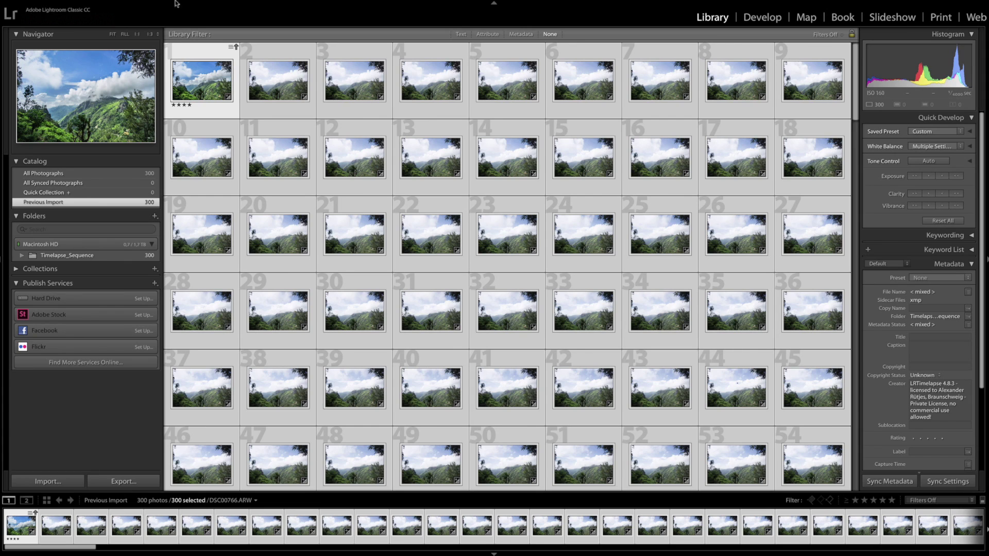
pyautogui.click(101, 0)
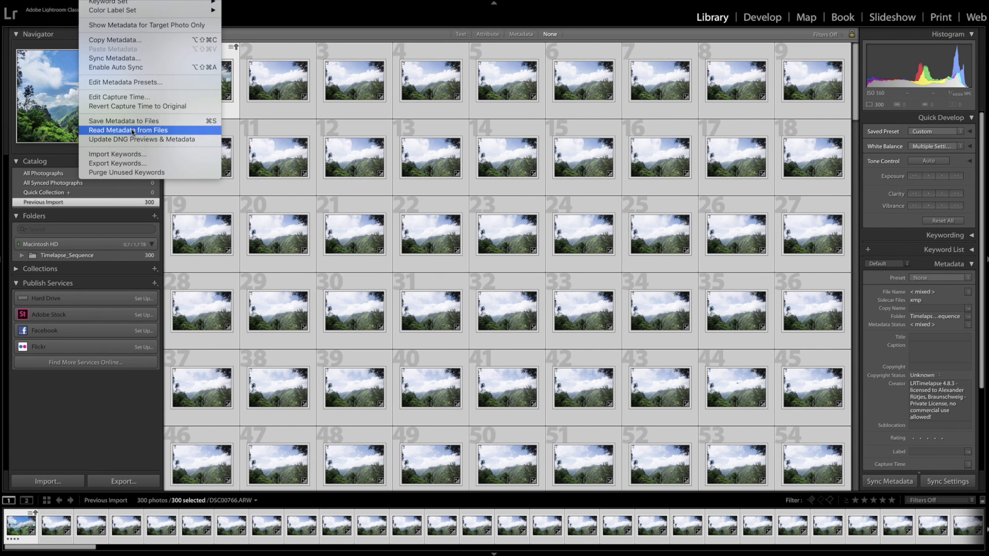
pyautogui.click(115, 132)
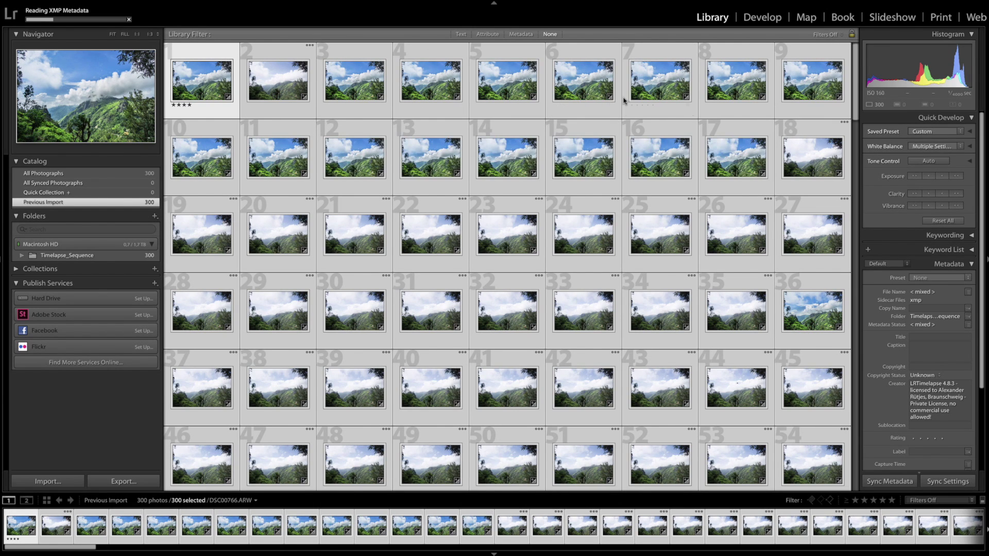
# - Inspect photo 15 in Loupe view, then return to the thumbnail grid
pyautogui.doubleClick(587, 165)
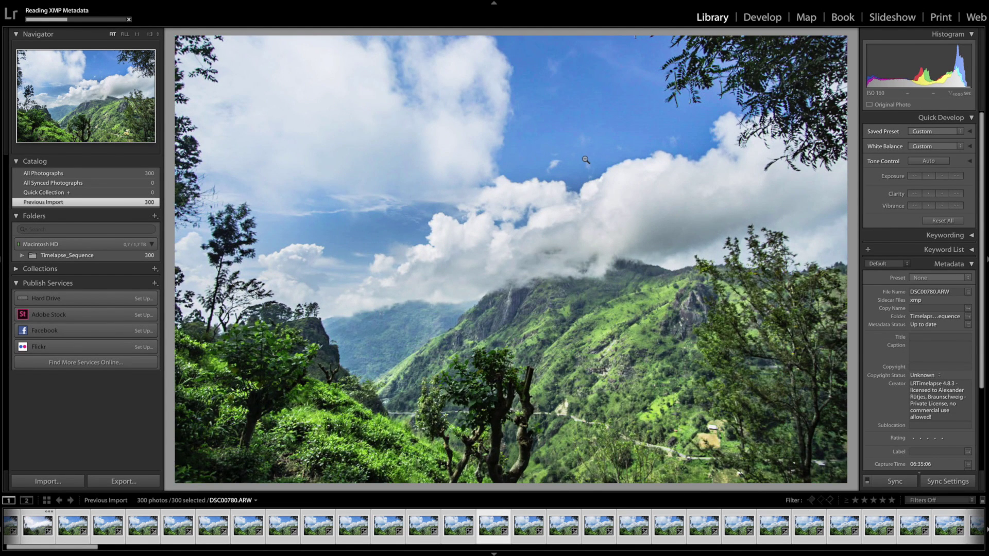
pyautogui.click(586, 160)
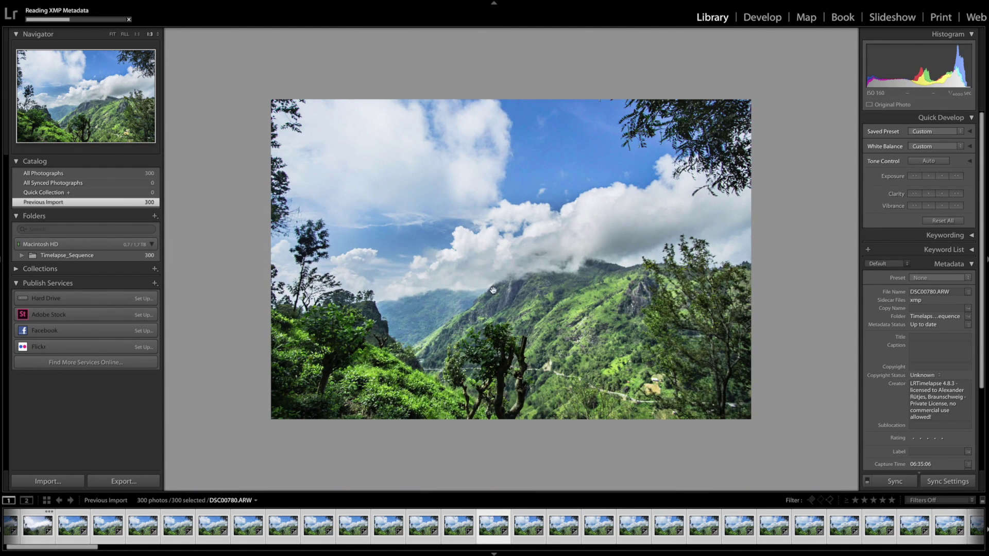
pyautogui.doubleClick(713, 372)
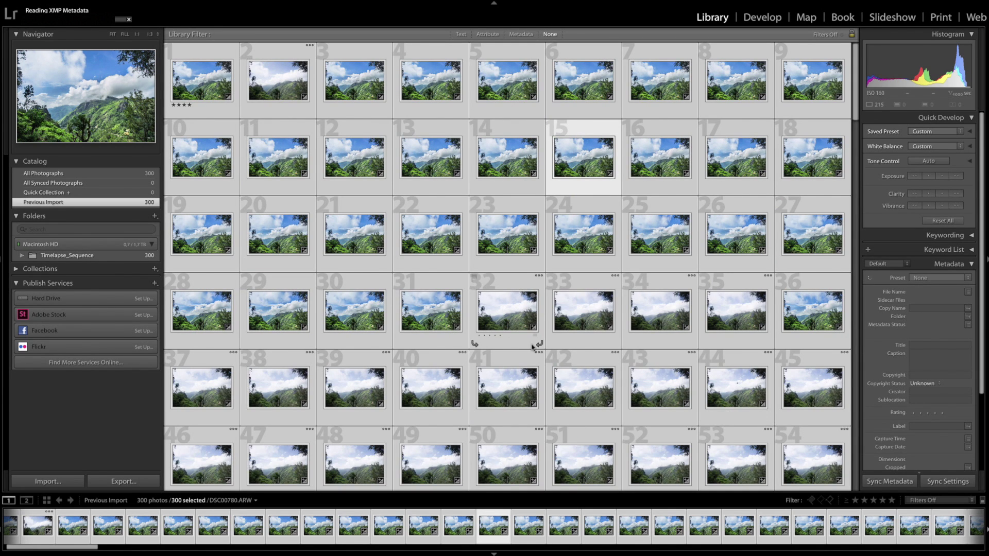
pyautogui.press('j')
pyautogui.scroll(-1, 556, 328)
pyautogui.press('j')
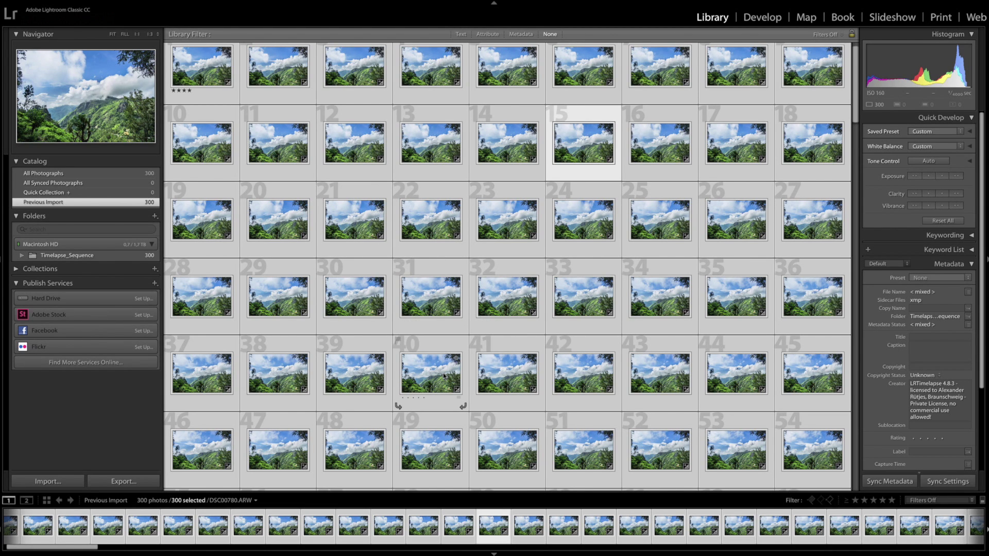
# - Export the Timelapse_Sequence folder's photos using Export Time Lapse (LRTimelapse)
pyautogui.click(78, 257)
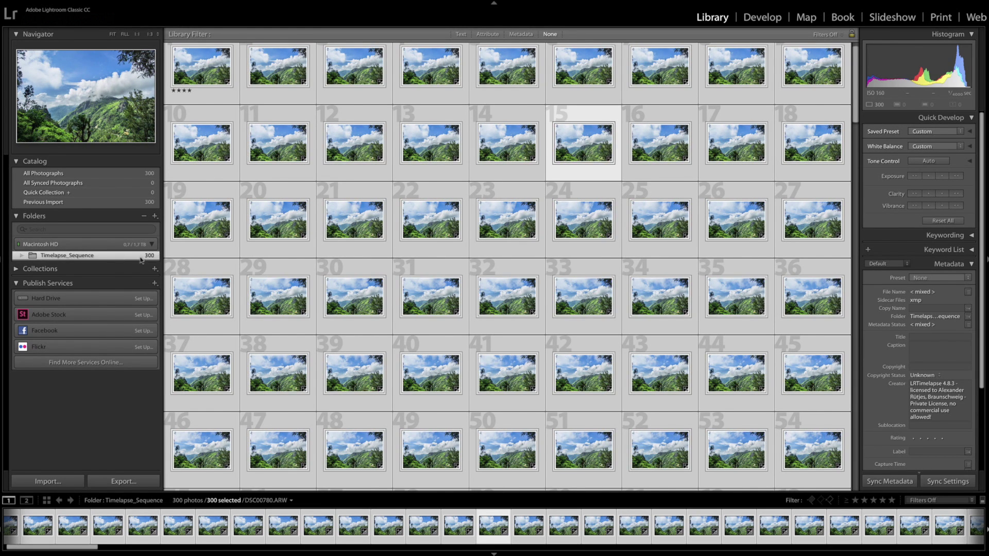
pyautogui.click(124, 481)
pyautogui.click(410, 91)
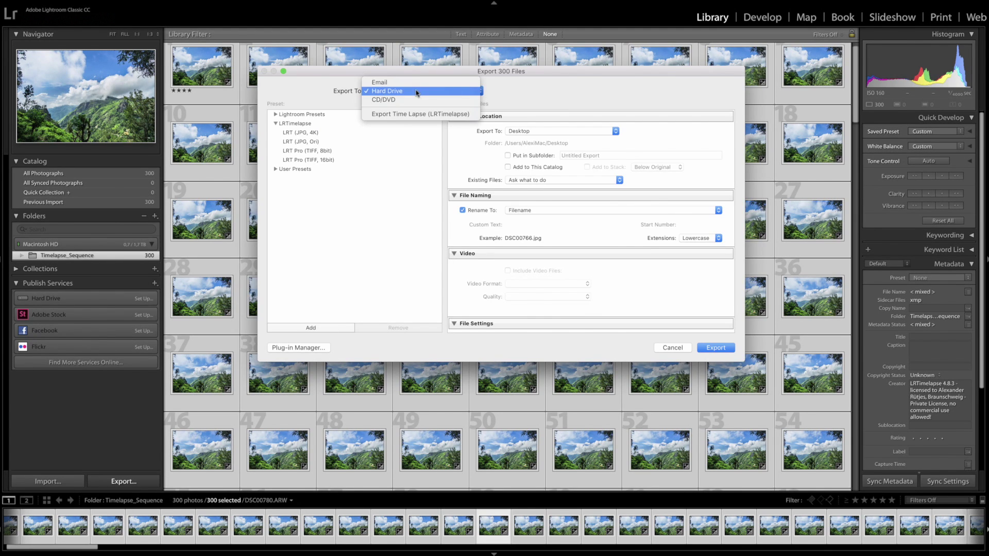
pyautogui.click(395, 114)
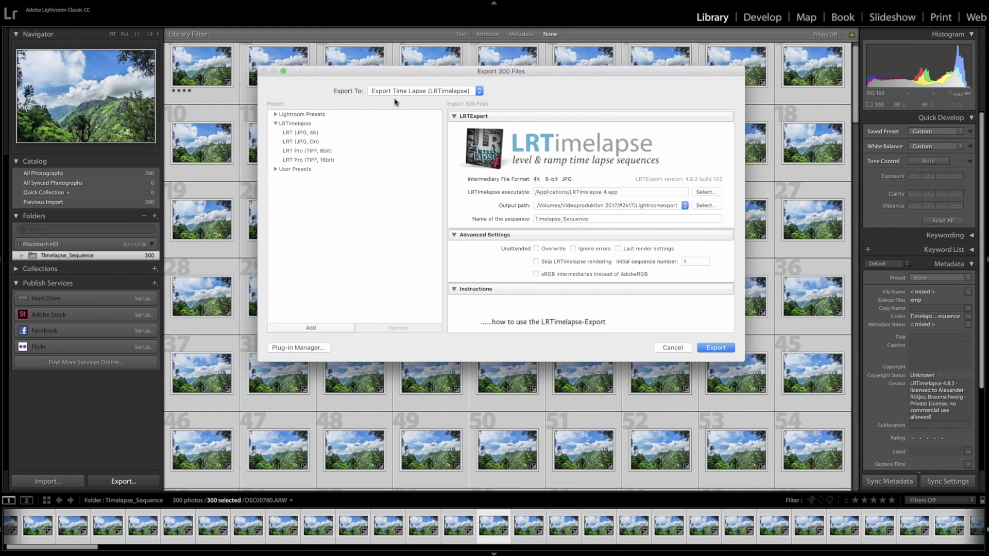
pyautogui.scroll(-5, 622, 209)
pyautogui.click(716, 348)
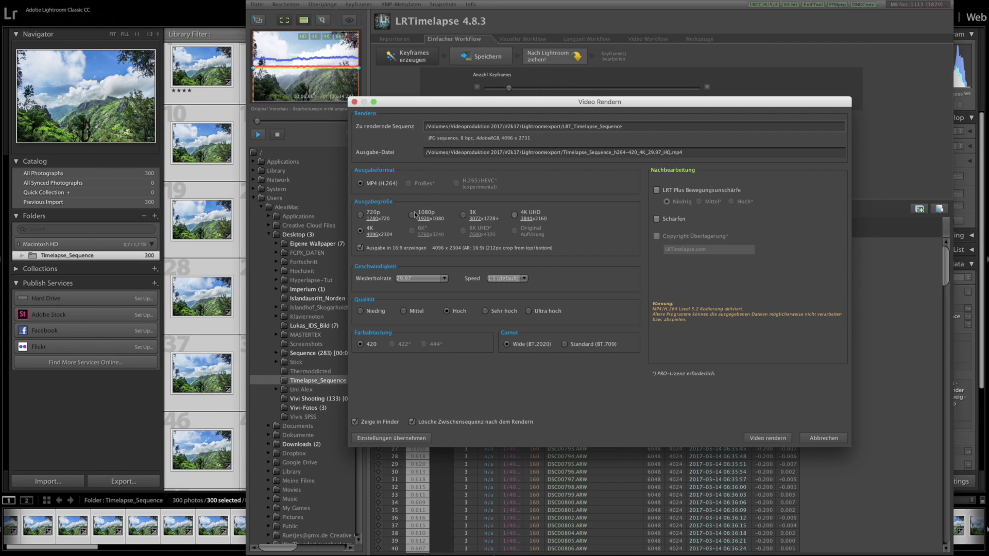
# - Set the render frame rate to 29.97 for the 4K MP4 (H.264) video
pyautogui.click(414, 279)
pyautogui.click(453, 278)
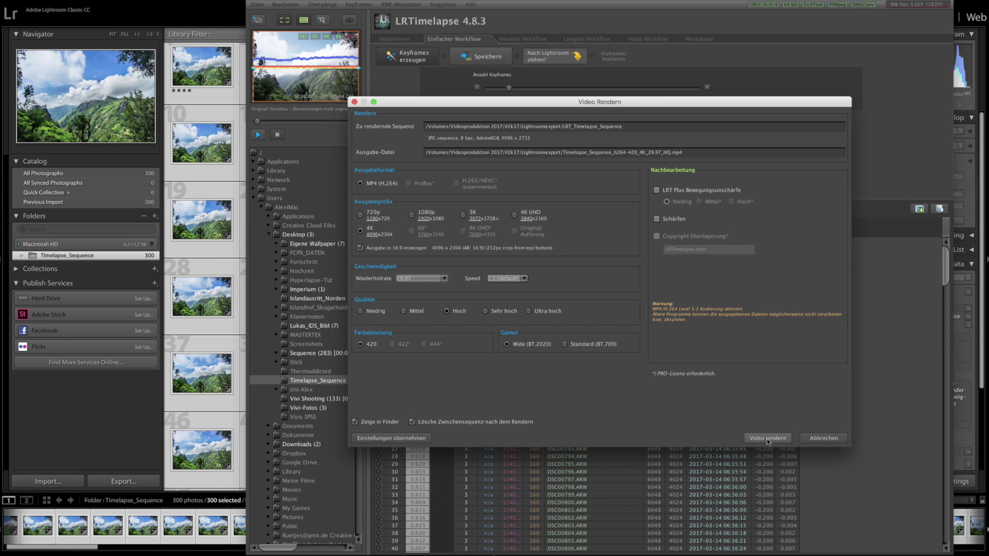
pyautogui.press('Return')
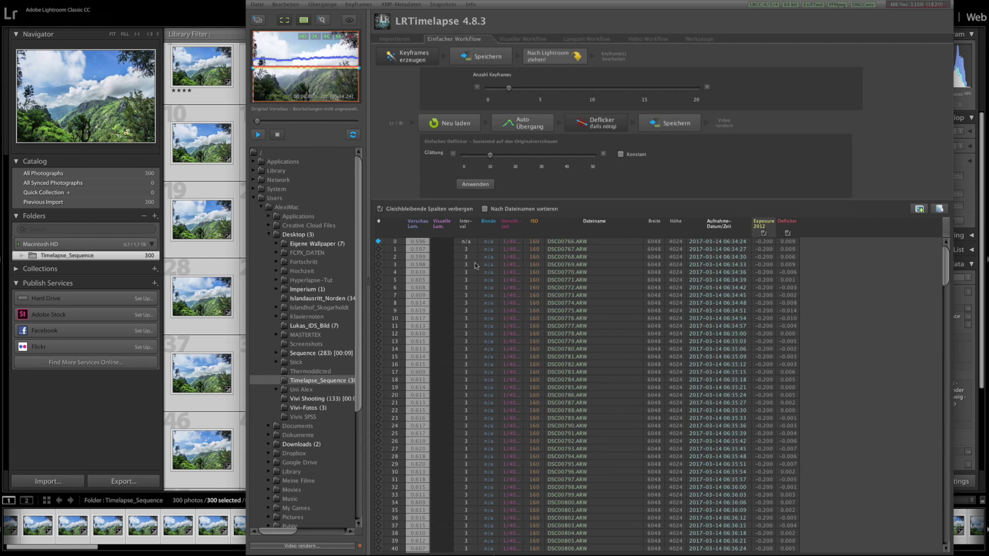